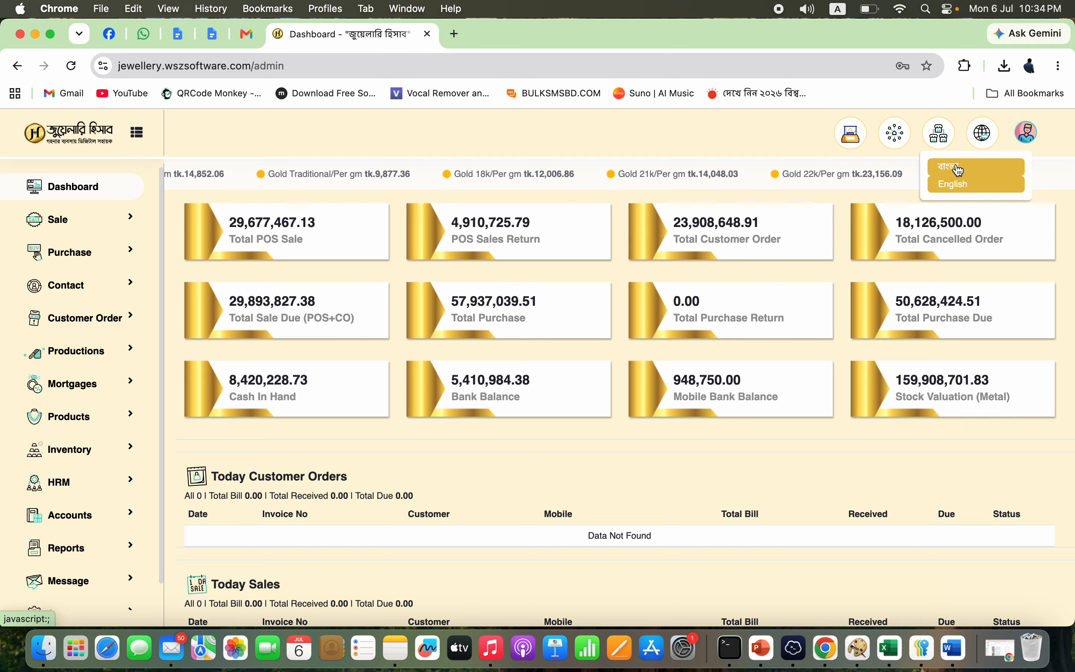
# - Switch the interface language to Bangla and back to English
pyautogui.click(958, 169)
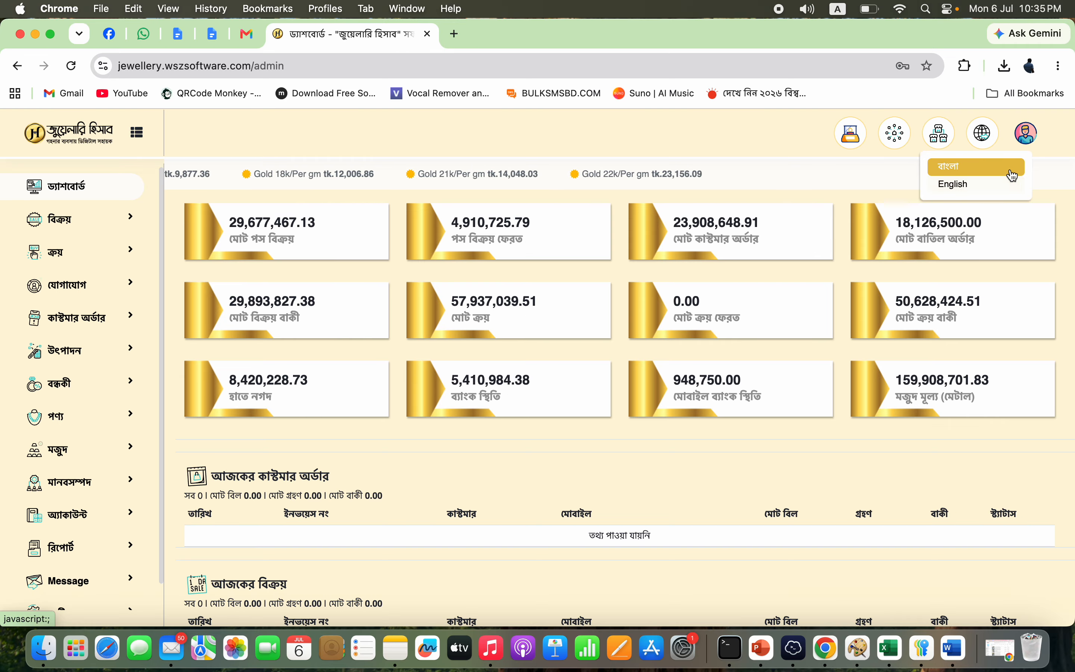
pyautogui.click(977, 185)
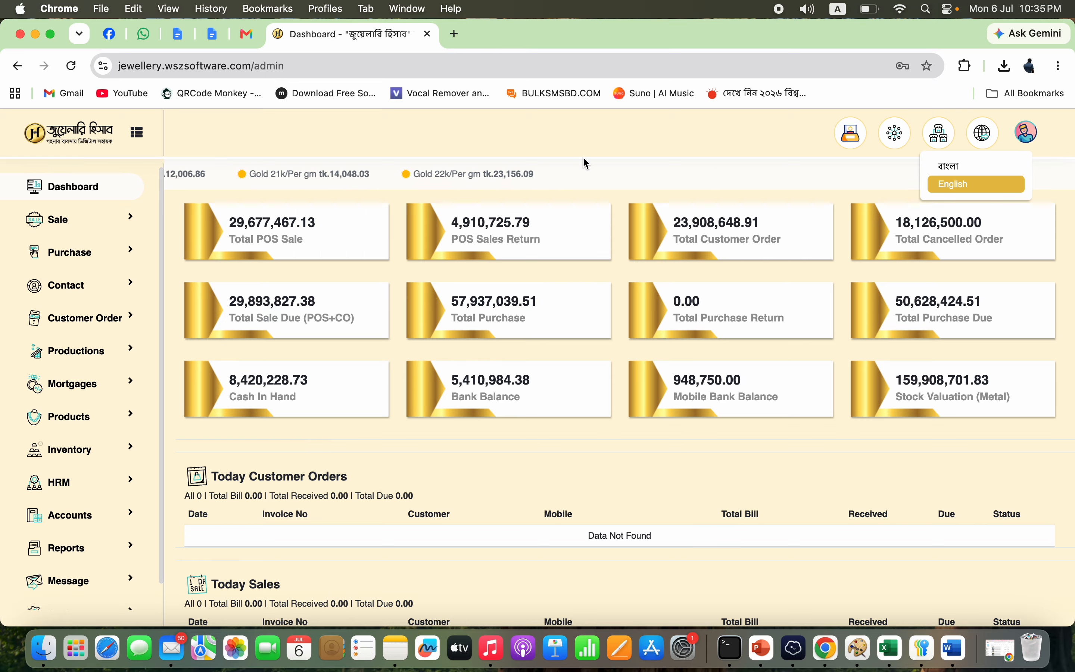
# - Start a new POS sale and add the Necklace with product code NEC7687 to it
pyautogui.click(91, 210)
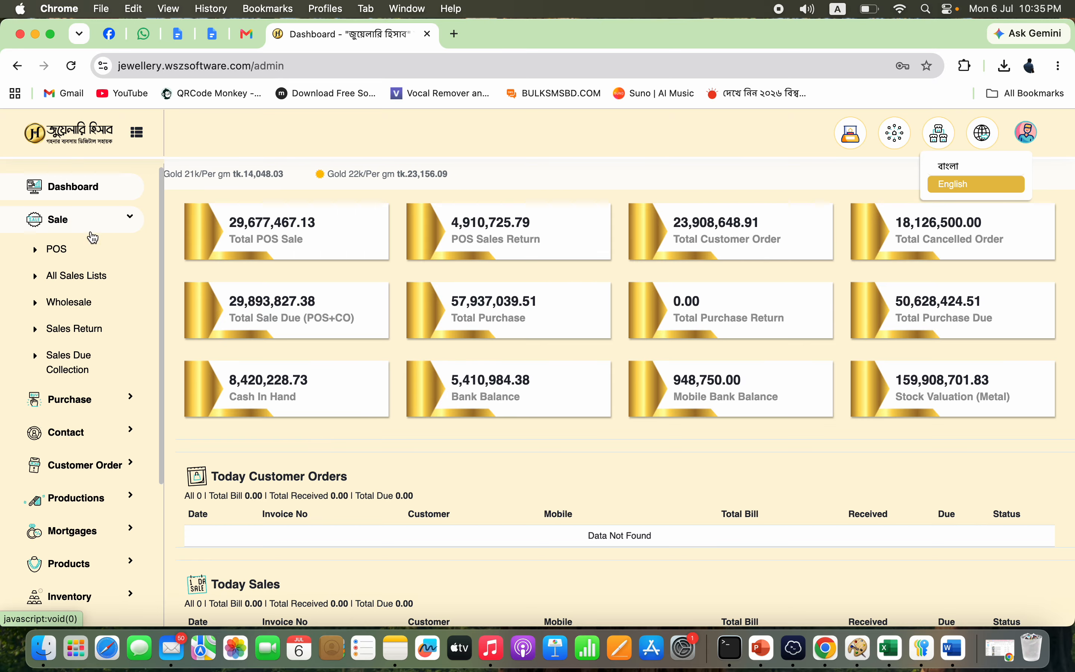
pyautogui.click(75, 251)
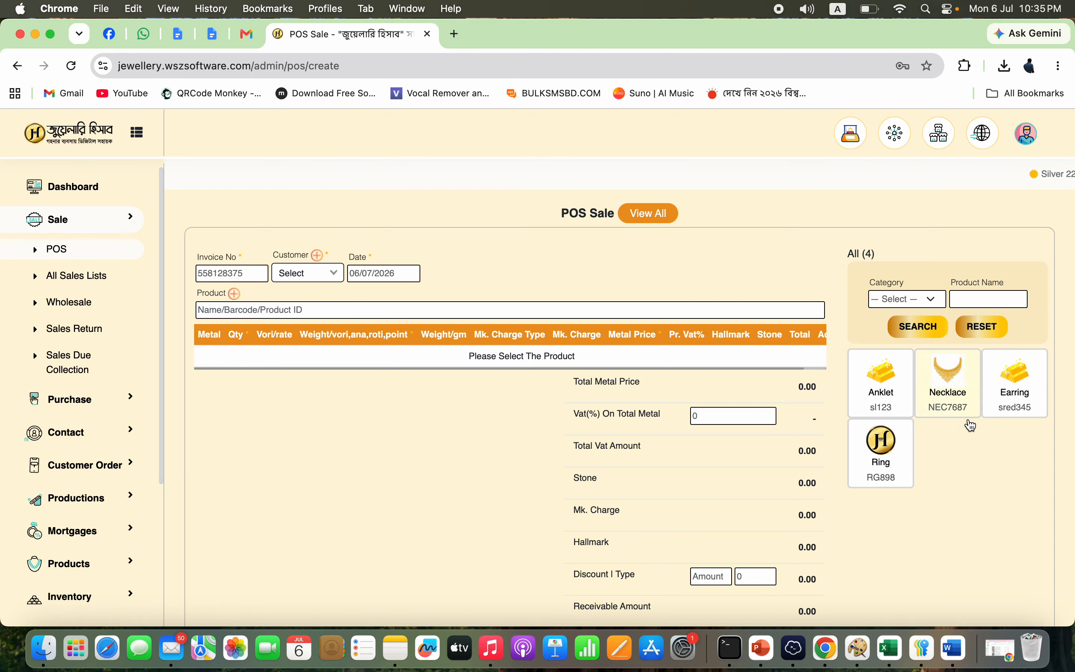
pyautogui.click(950, 395)
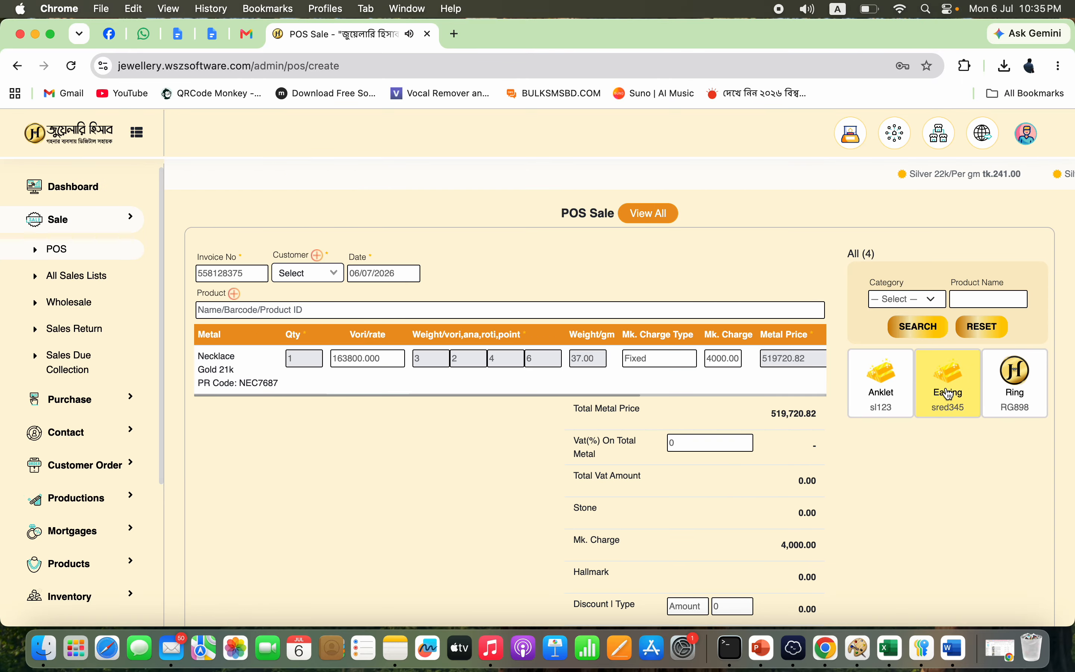
# - Examine the necklace line's vori rate, making charge type, VAT, hallmark and stone fields
pyautogui.doubleClick(372, 359)
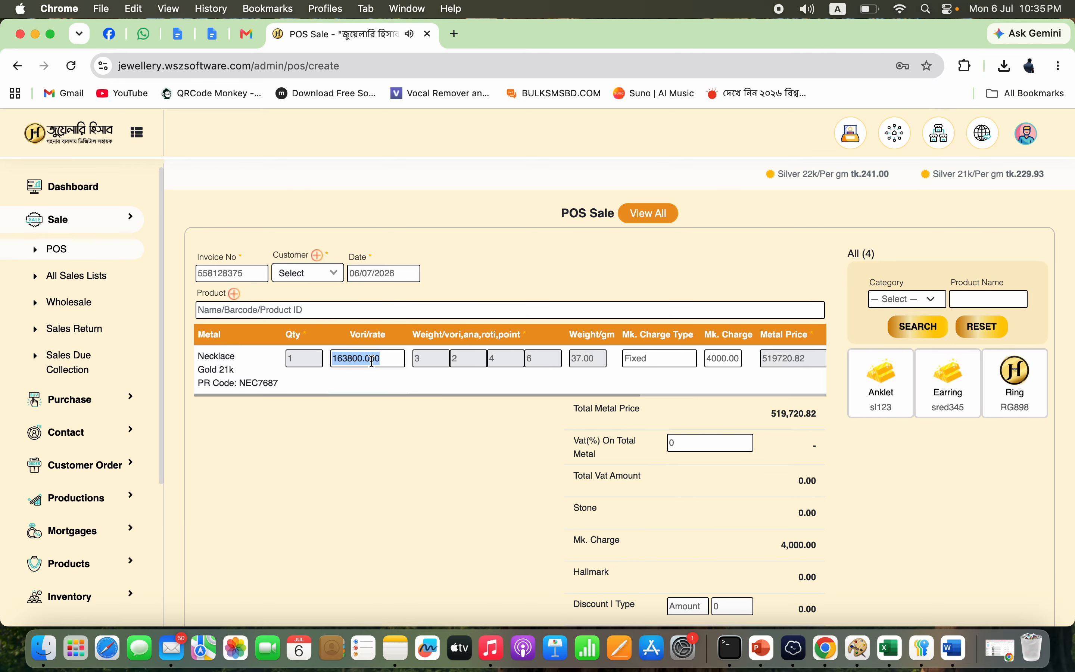
pyautogui.click(360, 417)
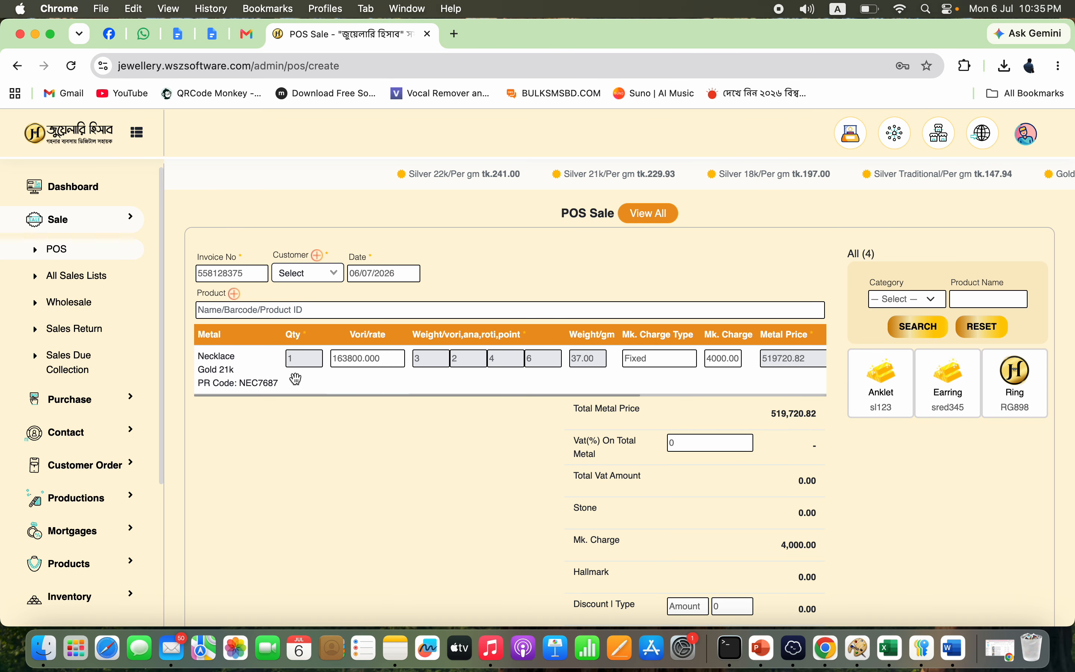
pyautogui.doubleClick(389, 355)
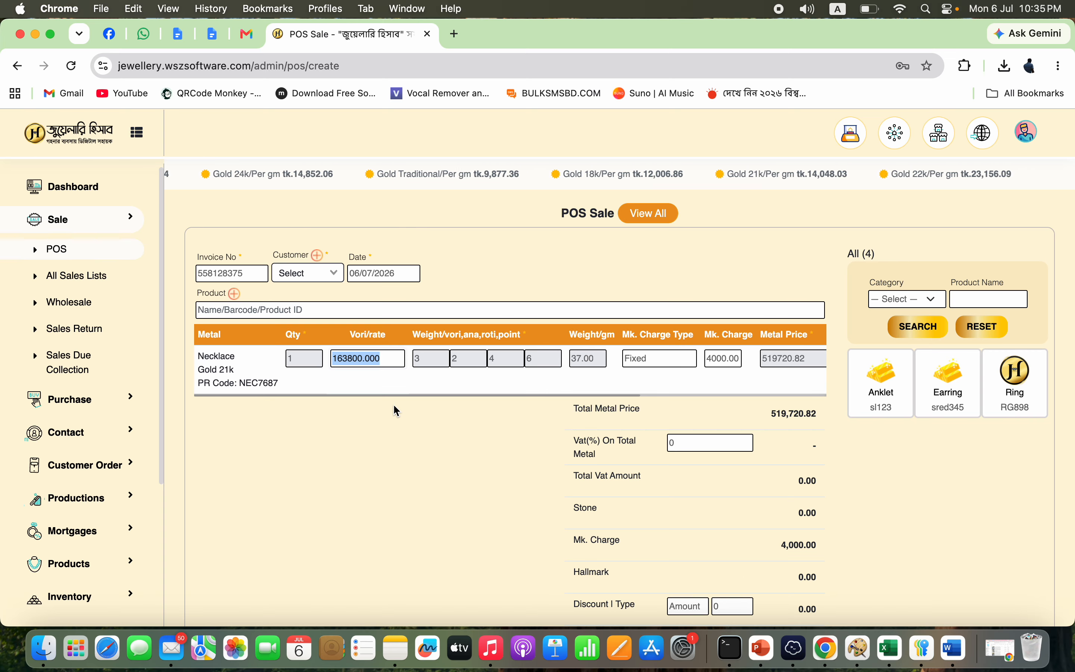
pyautogui.doubleClick(359, 364)
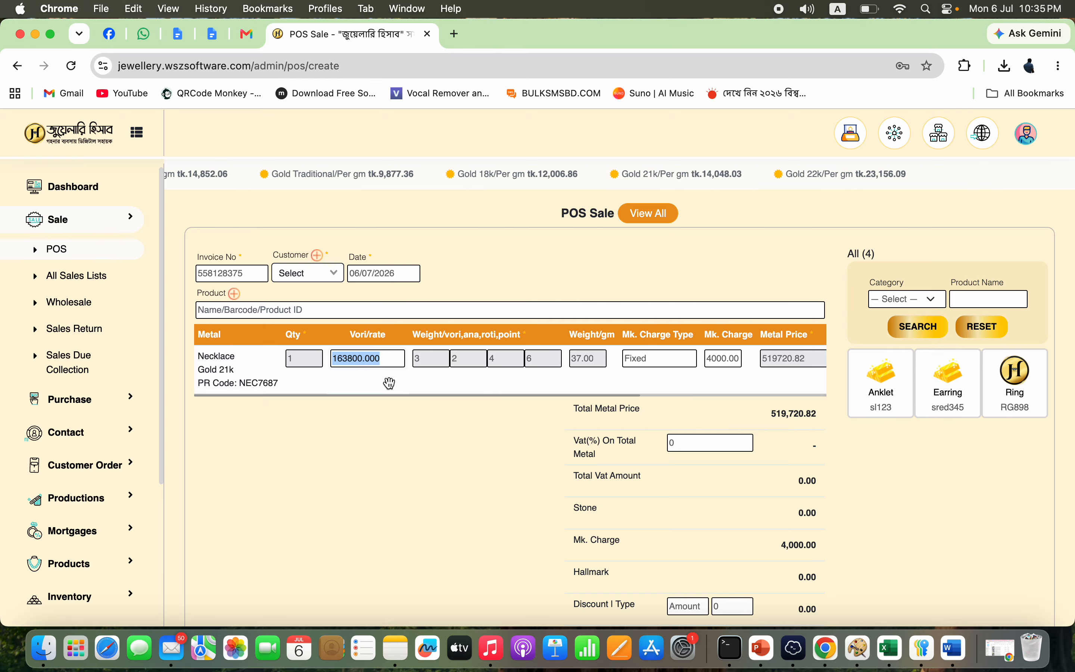
pyautogui.doubleClick(378, 359)
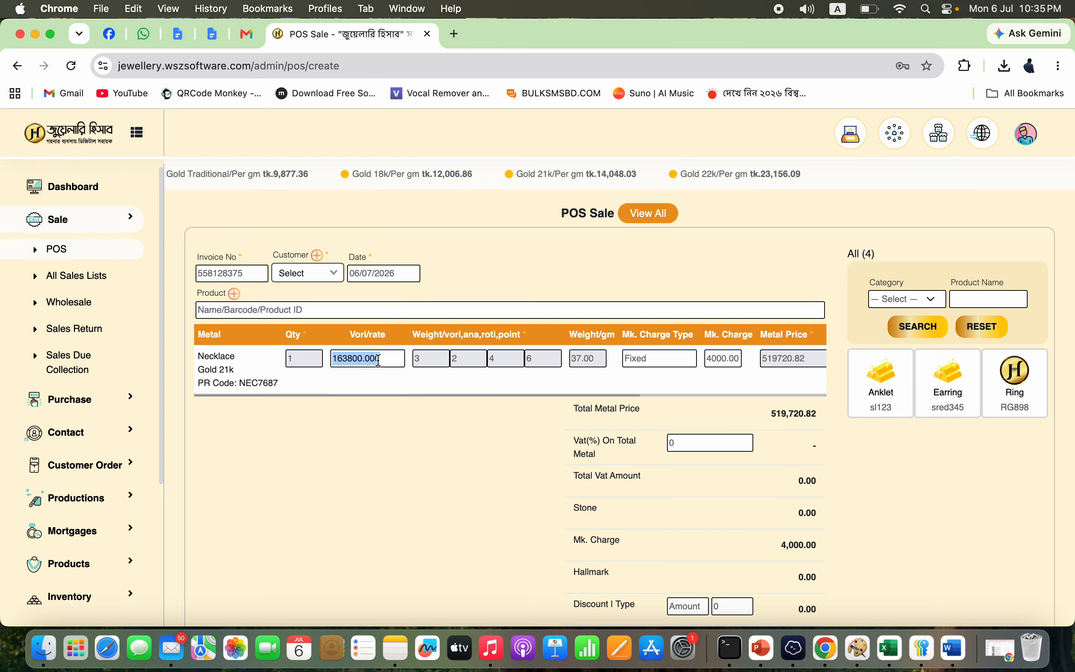
pyautogui.click(687, 367)
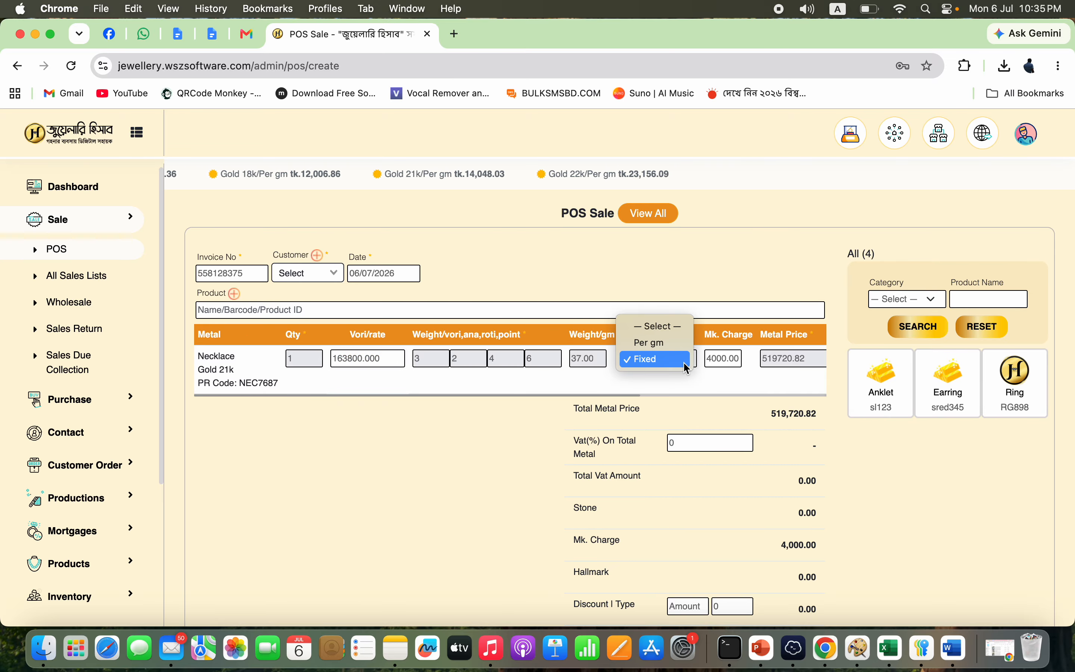
pyautogui.click(538, 453)
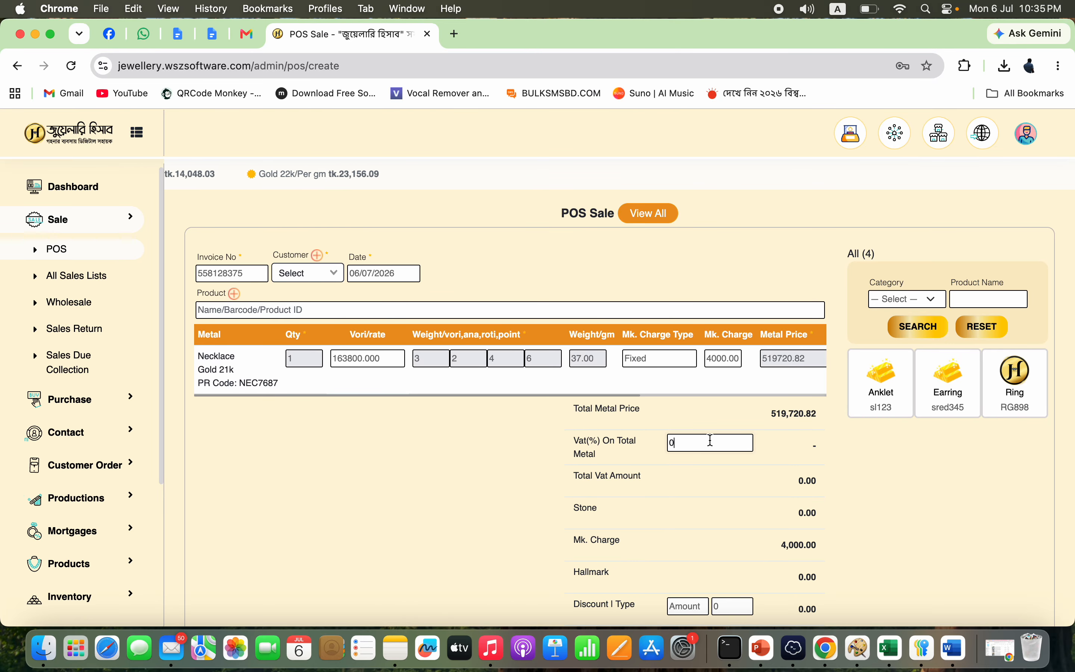
pyautogui.hscroll(10, 711, 360)
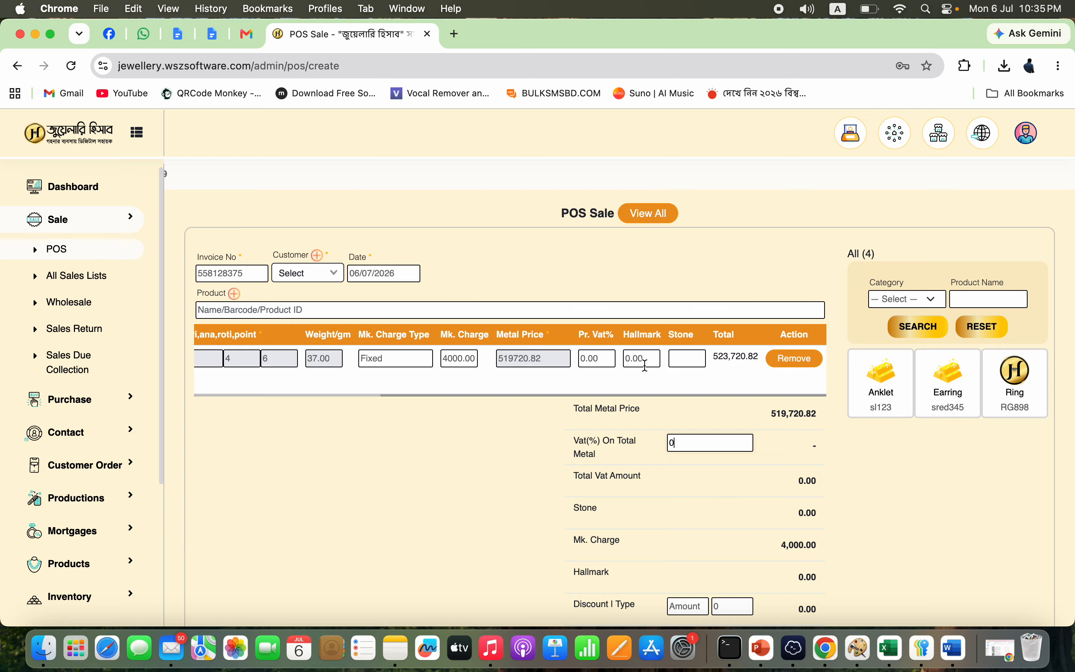
# - Give the sale a discount of 720.82, keeping the discount type as Amount
pyautogui.scroll(-5, 643, 524)
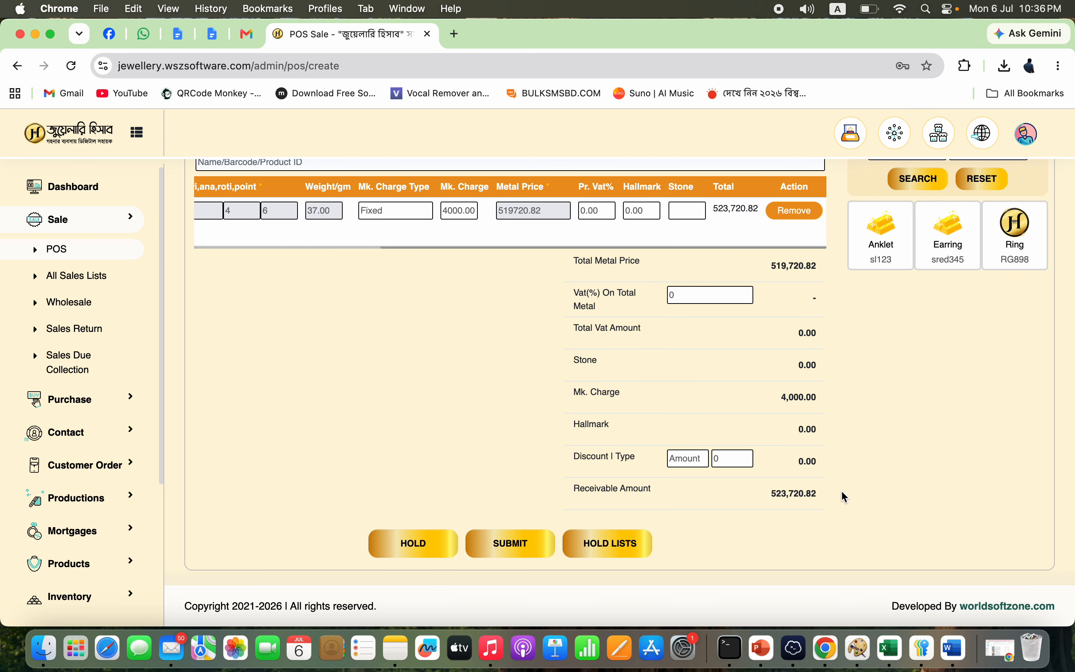
pyautogui.click(690, 462)
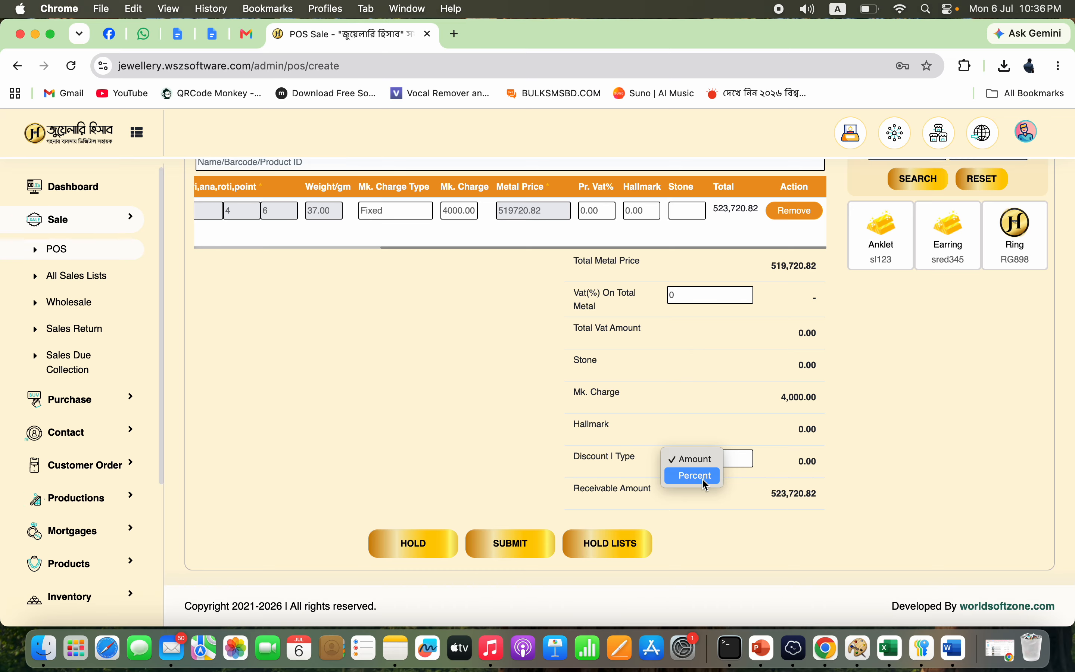
pyautogui.click(739, 464)
pyautogui.press('BackSpace')
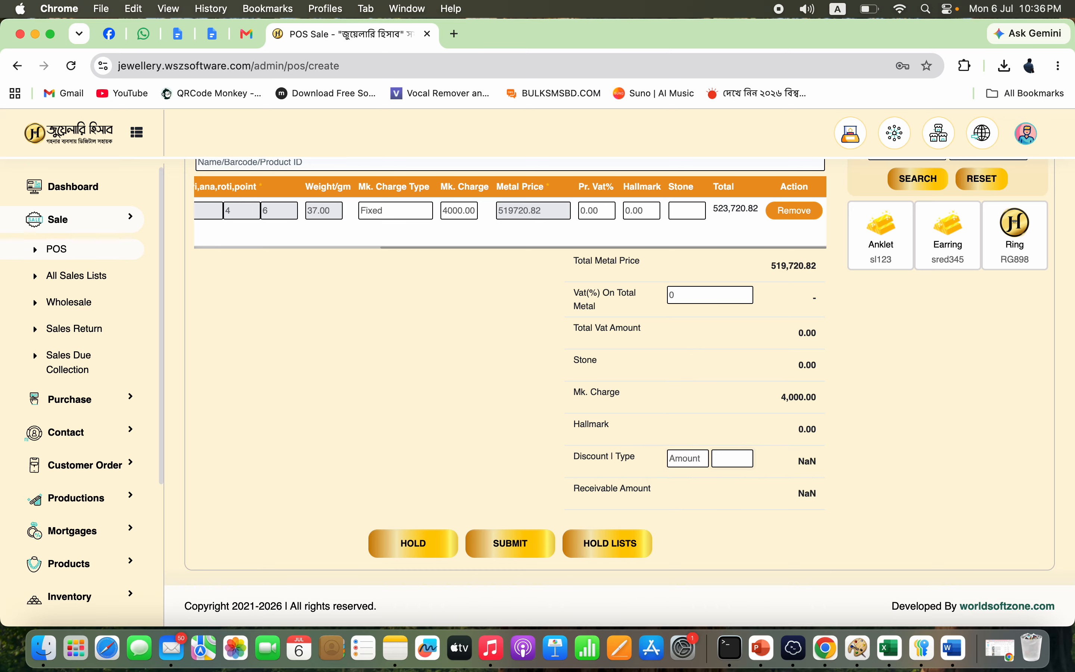
pyautogui.write('720')
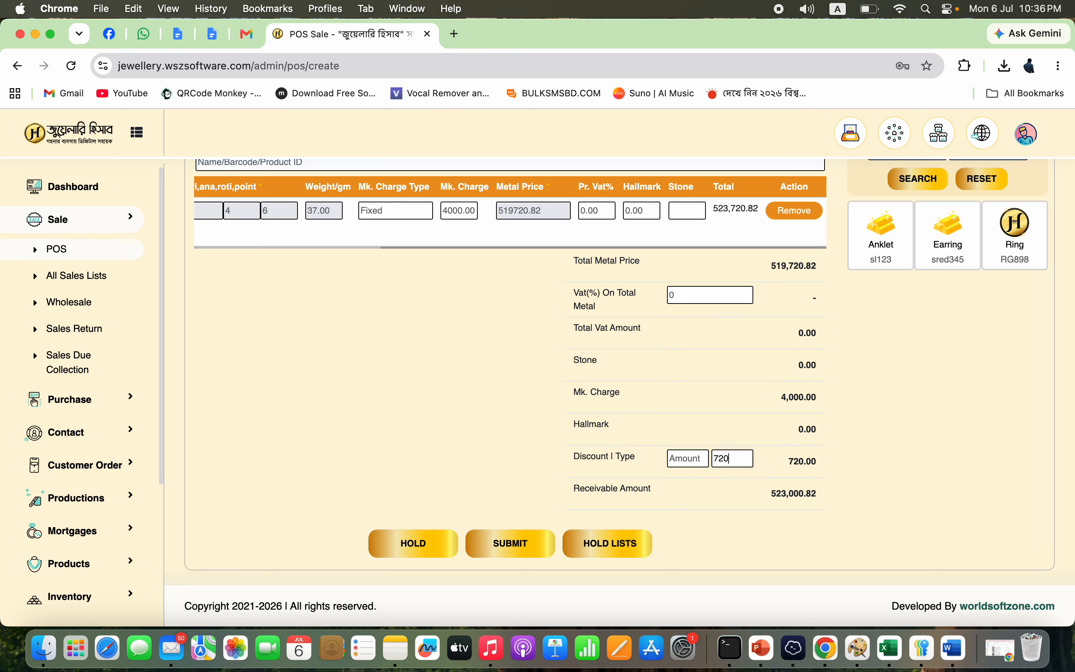
pyautogui.write('.82')
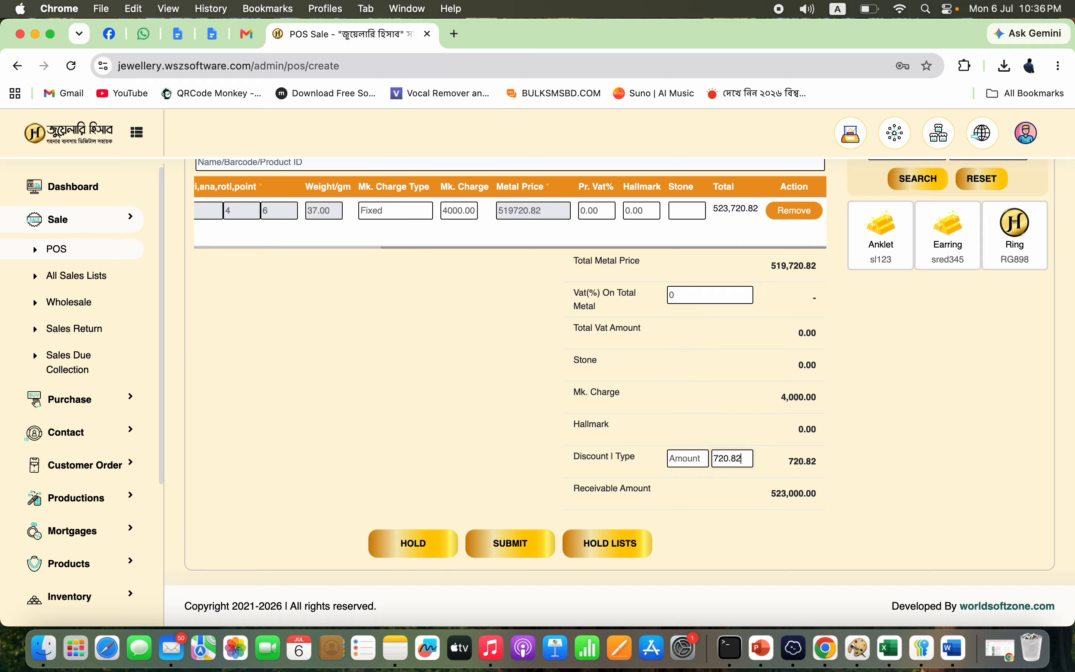
pyautogui.doubleClick(786, 493)
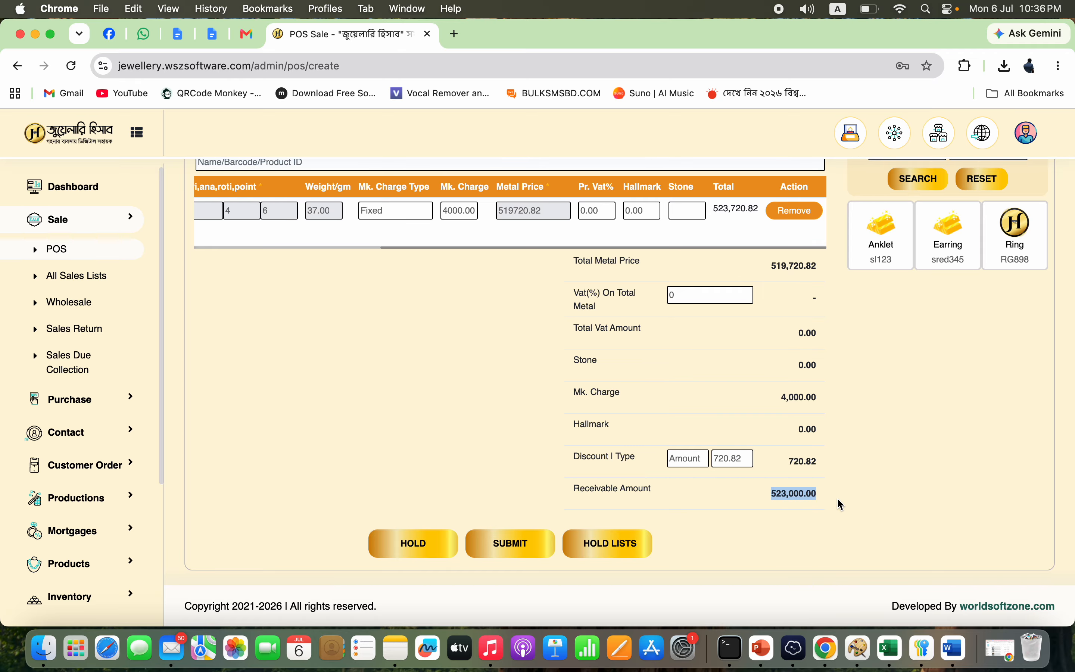
pyautogui.click(526, 539)
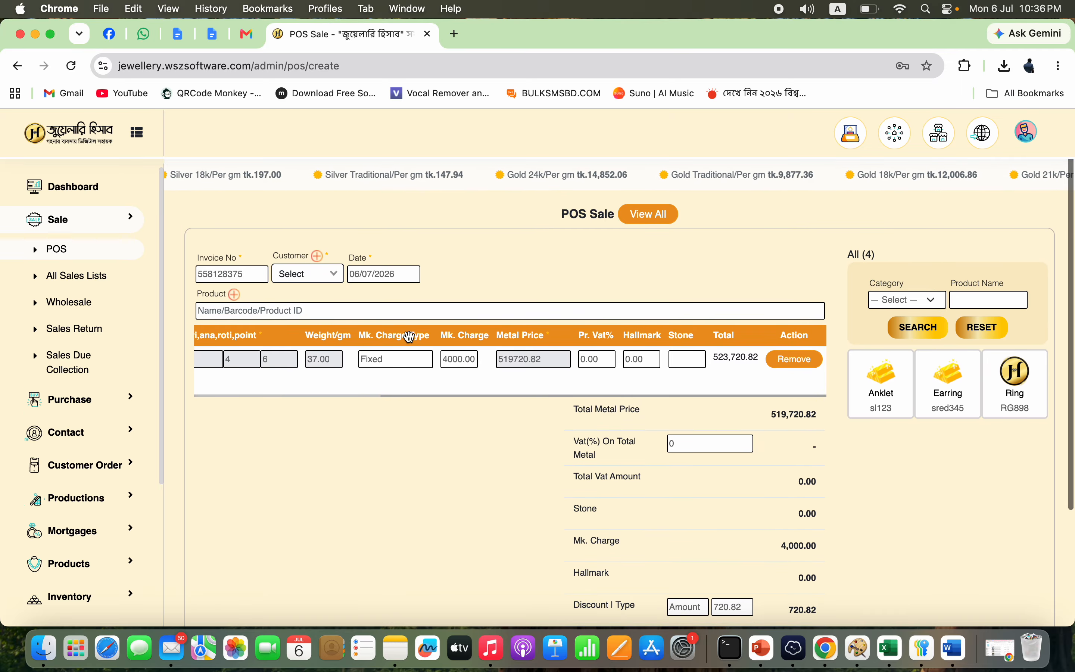
pyautogui.click(314, 273)
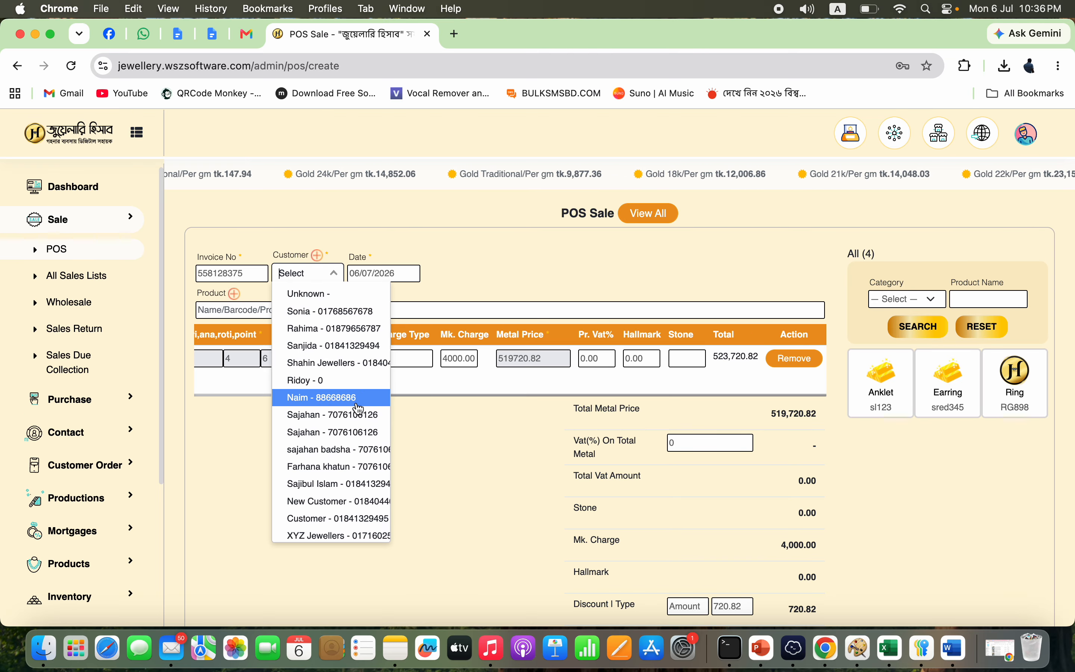
pyautogui.click(318, 254)
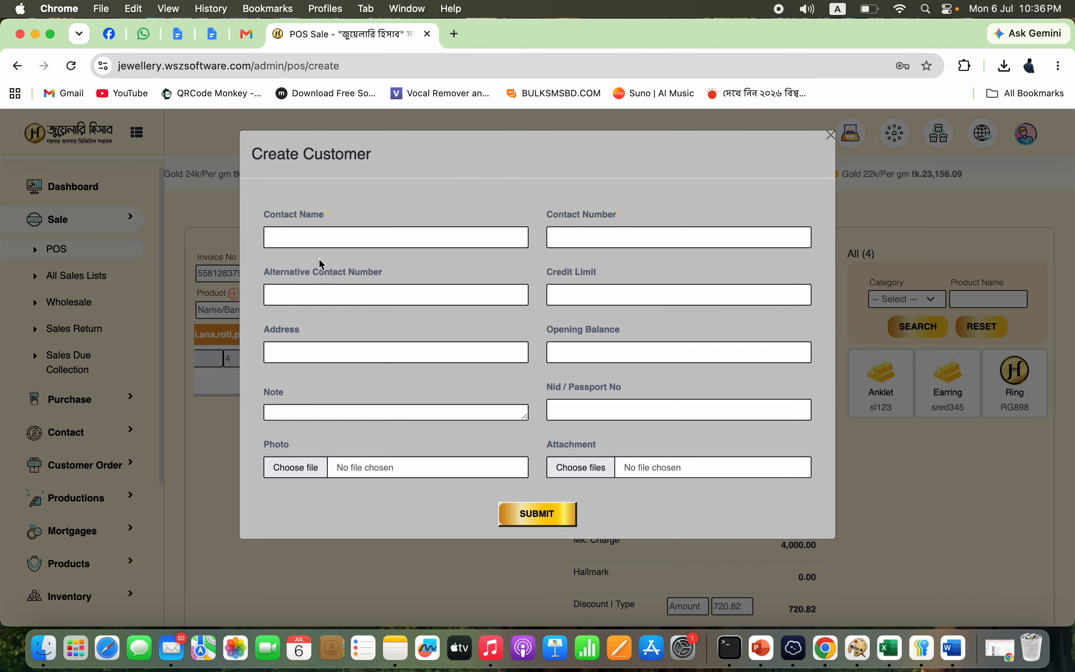
pyautogui.click(832, 135)
# - Assign the sale to the customer entry New Customer and submit the sale
pyautogui.click(308, 273)
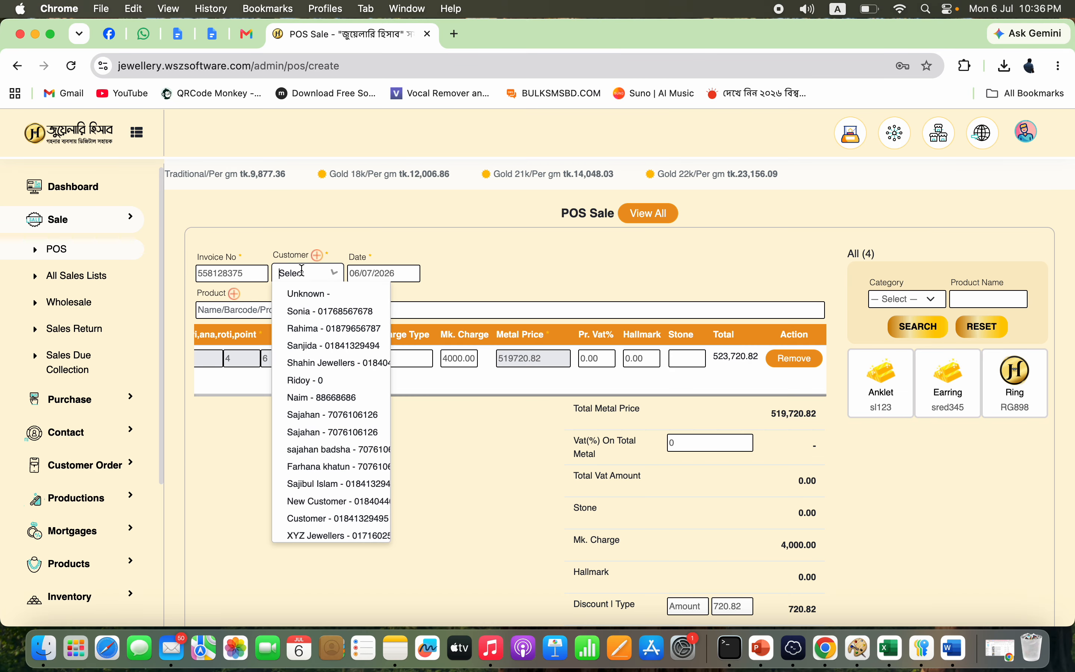
pyautogui.click(325, 416)
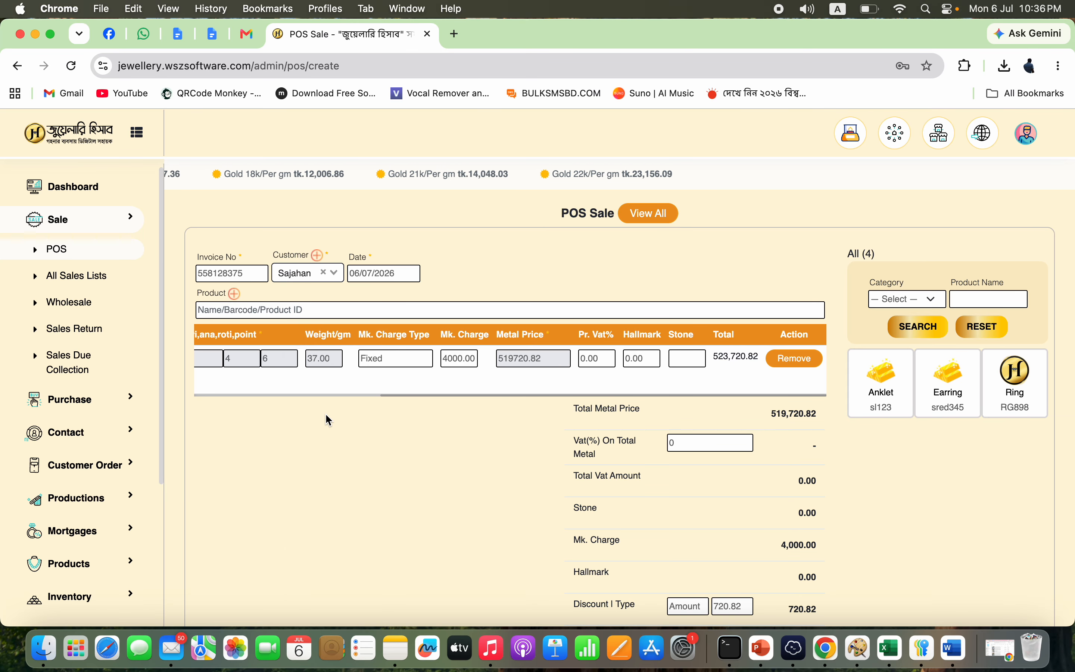
pyautogui.click(305, 275)
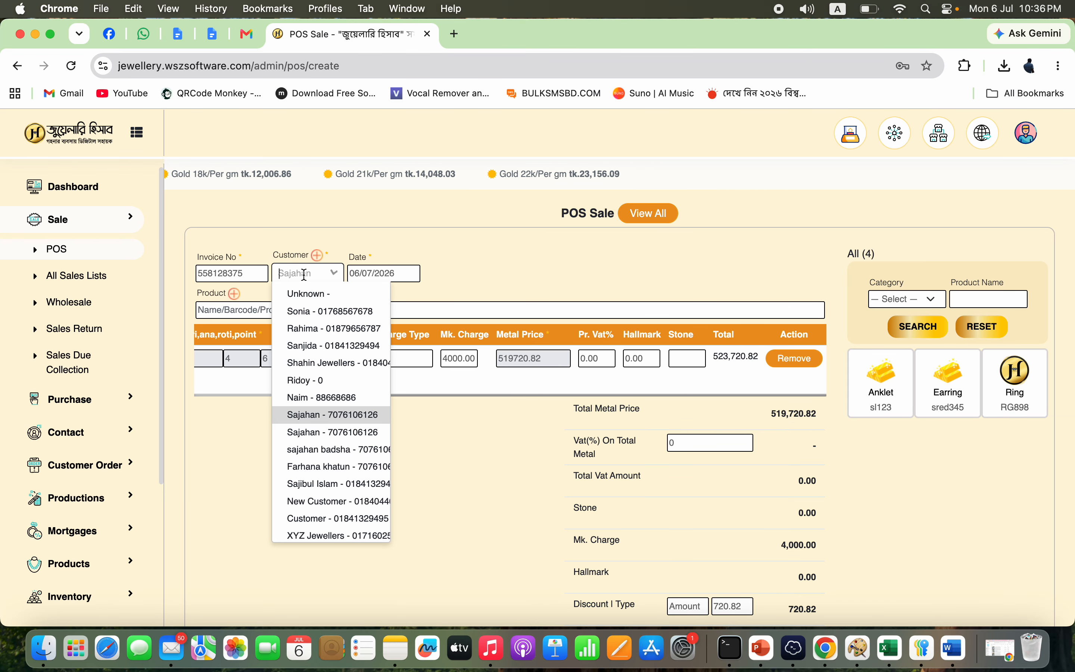
pyautogui.click(313, 502)
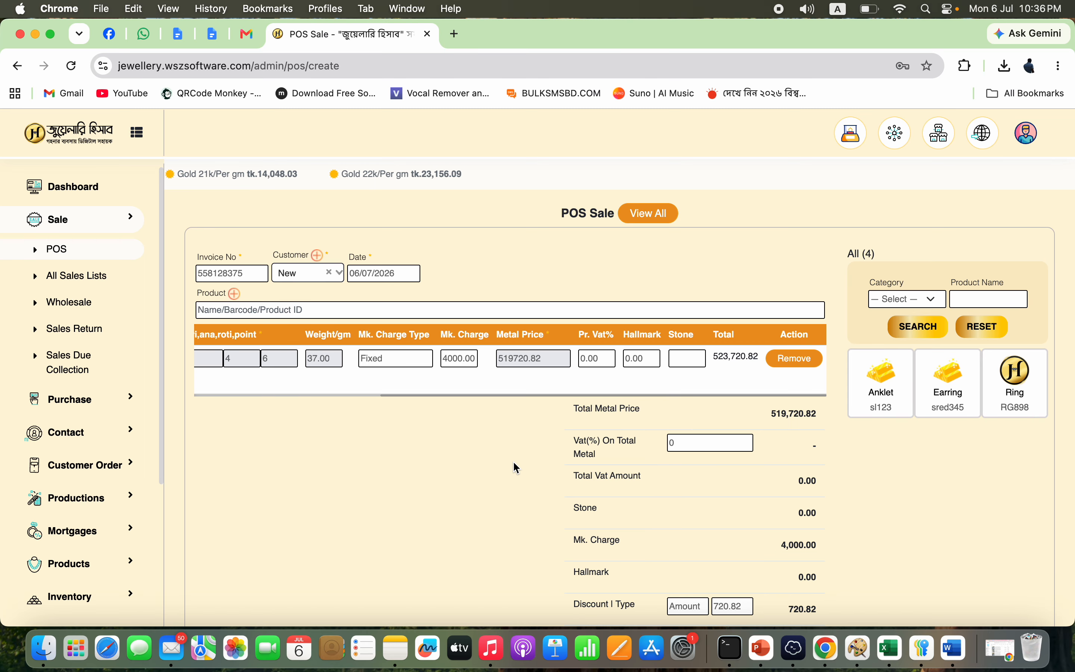
pyautogui.scroll(-5, 728, 478)
pyautogui.click(495, 550)
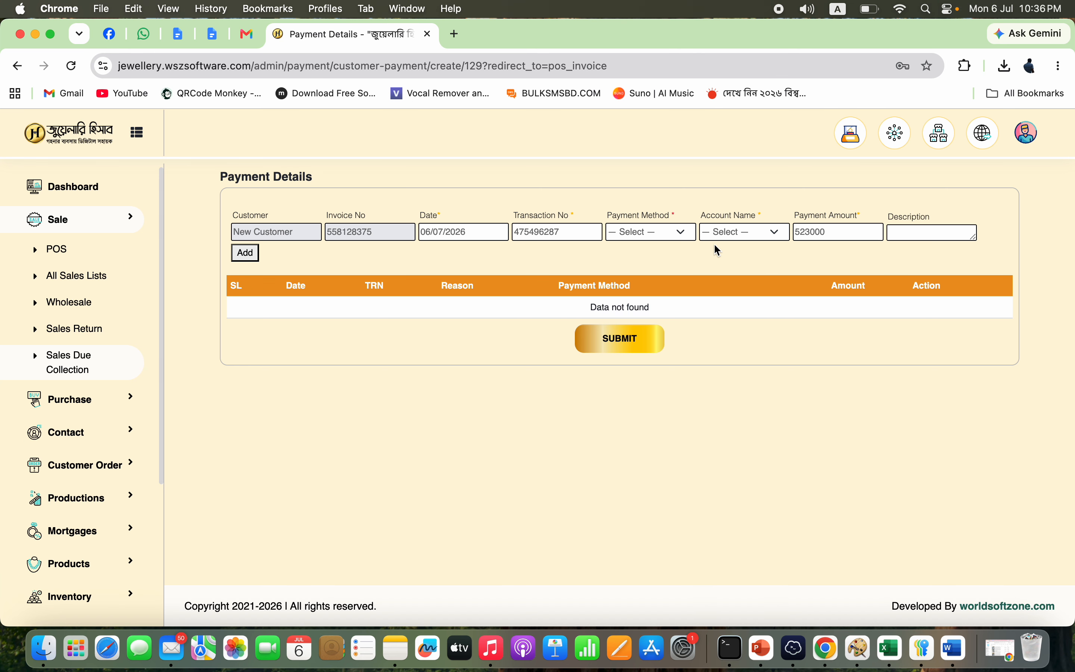
# - Add a payment of 100000 to the invoice with Cash as both payment method and account
pyautogui.click(666, 232)
pyautogui.click(643, 249)
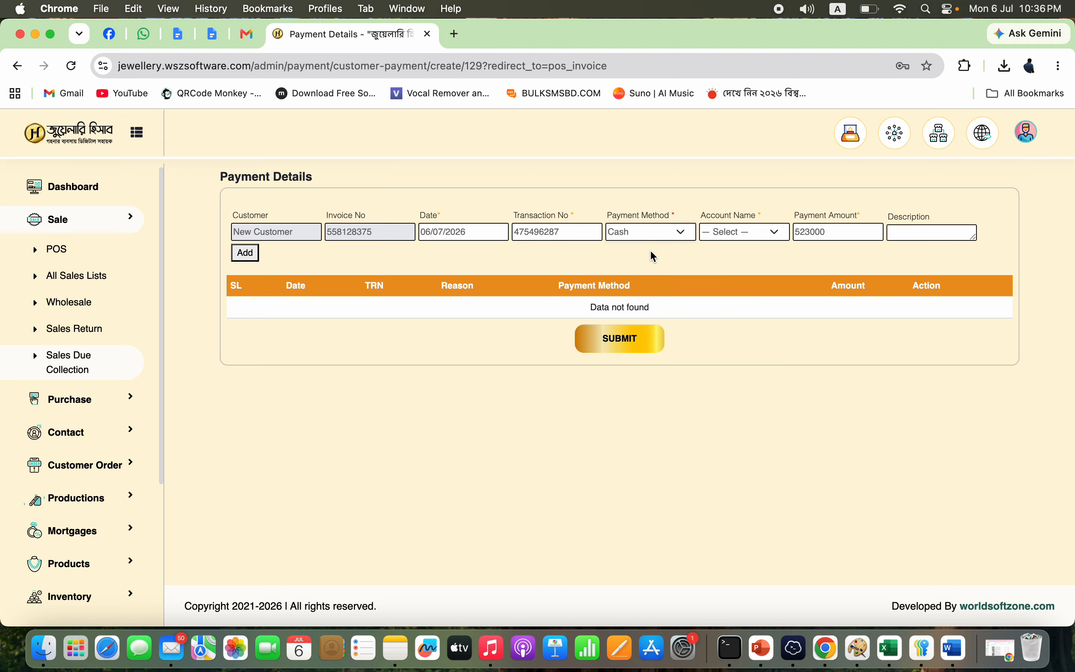
pyautogui.doubleClick(808, 232)
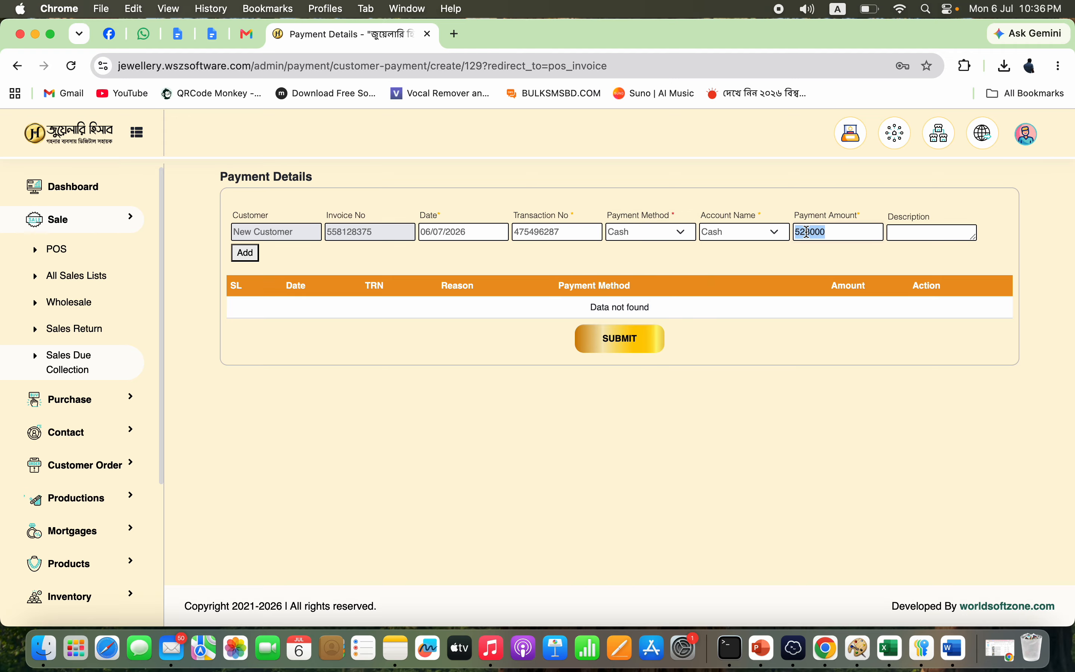
pyautogui.write('100000')
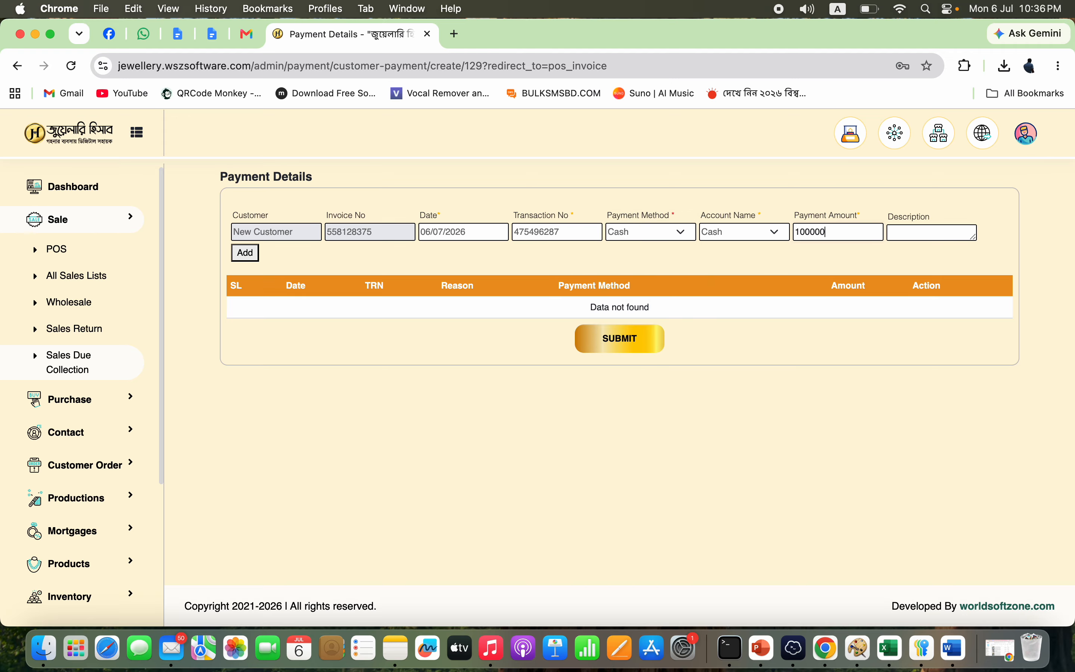
pyautogui.click(246, 254)
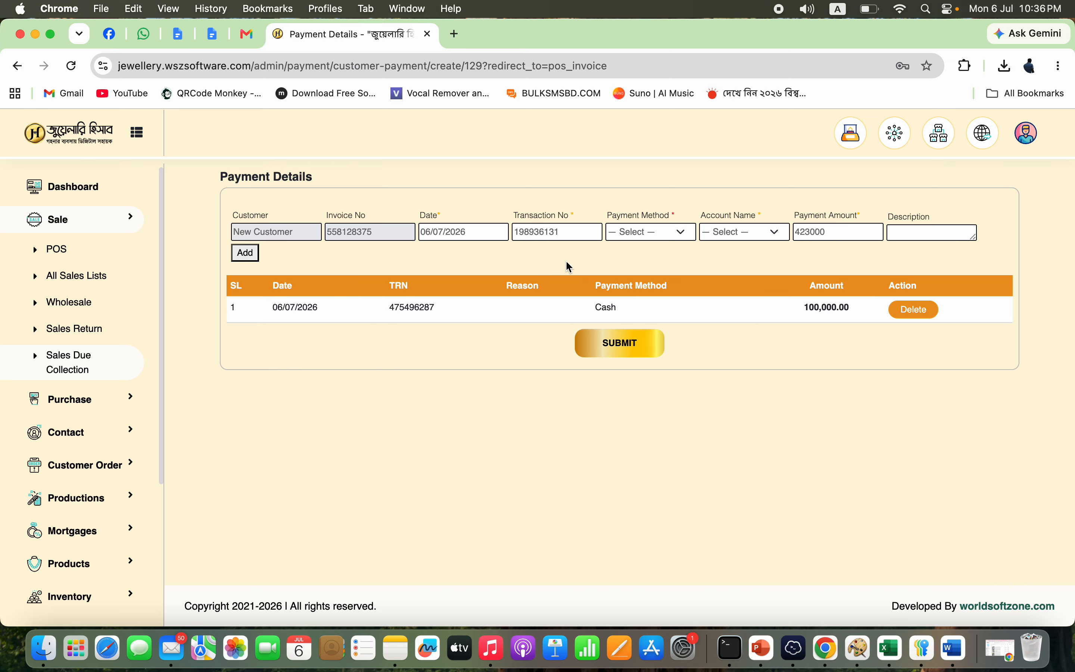
# - Add a payment of 23000 to the invoice with Mobile Money as the method and the bKash account
pyautogui.click(653, 232)
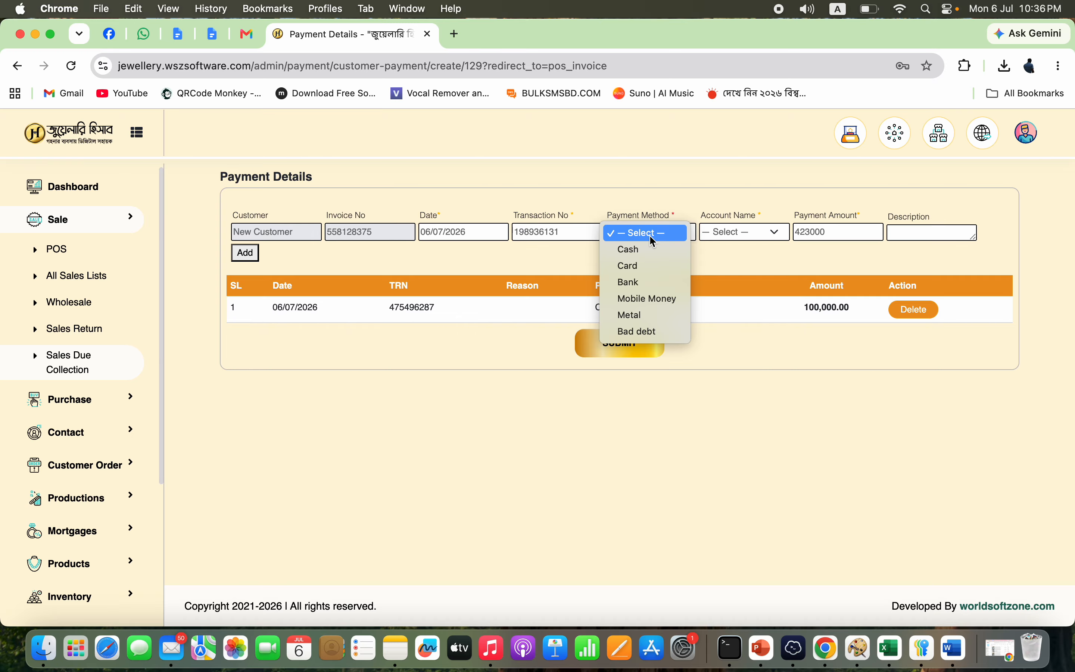
pyautogui.click(647, 299)
pyautogui.click(742, 232)
pyautogui.click(737, 250)
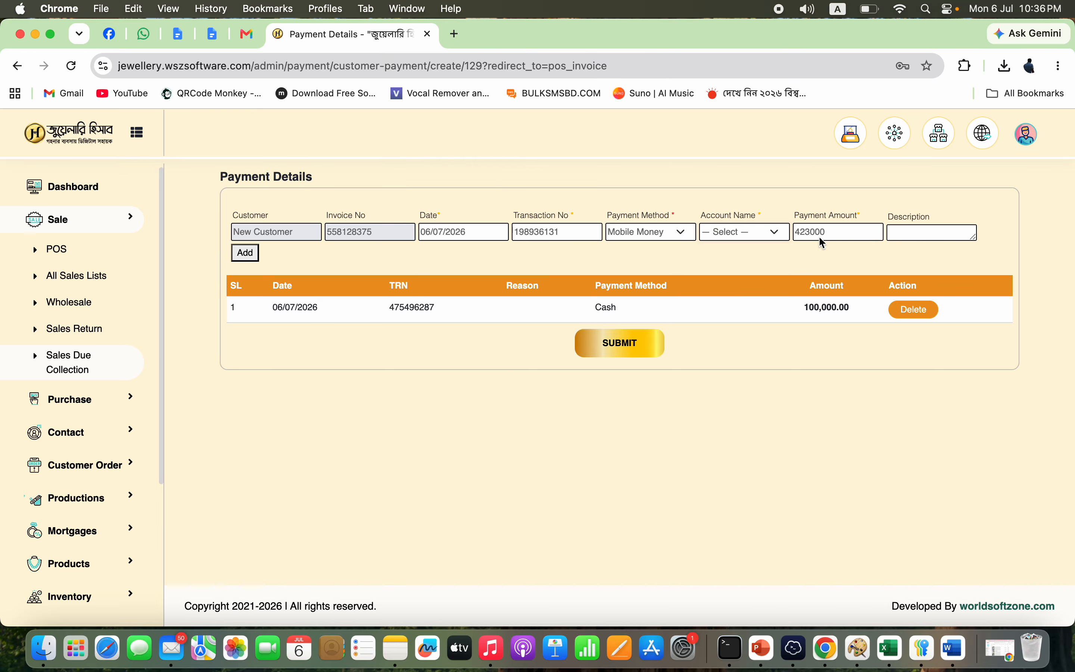
pyautogui.doubleClick(822, 234)
pyautogui.write('23')
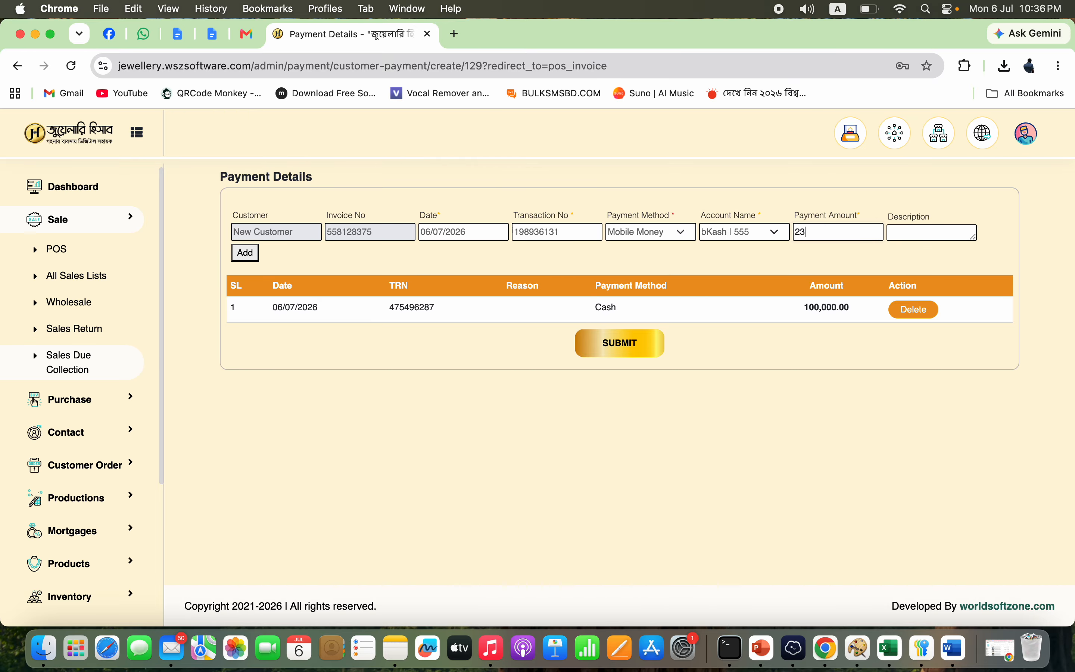
pyautogui.write('000')
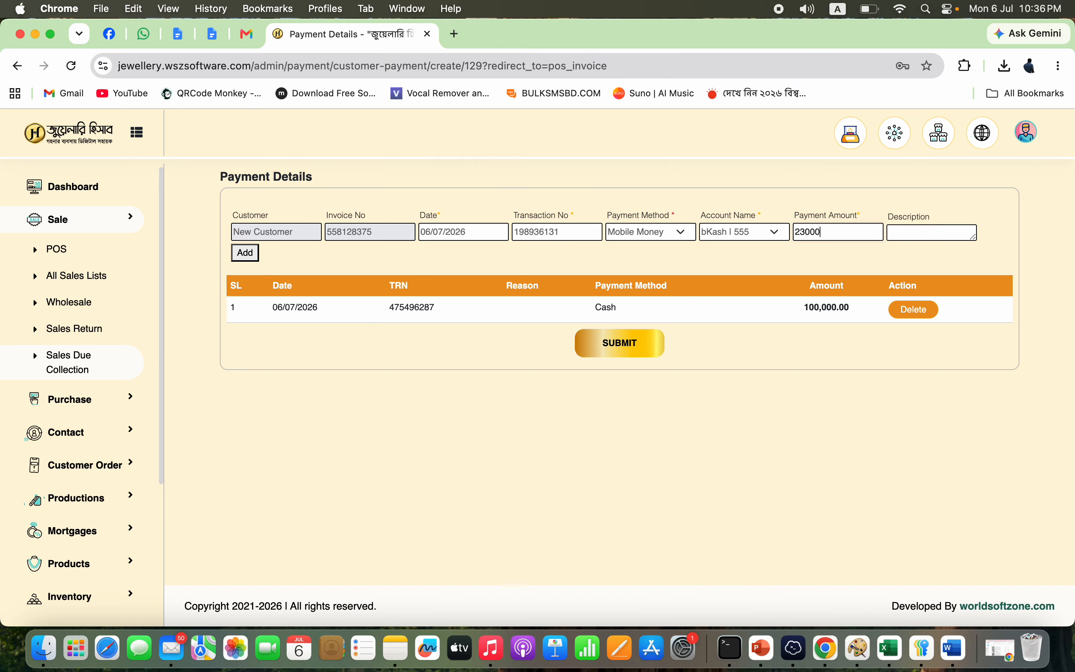
pyautogui.click(246, 261)
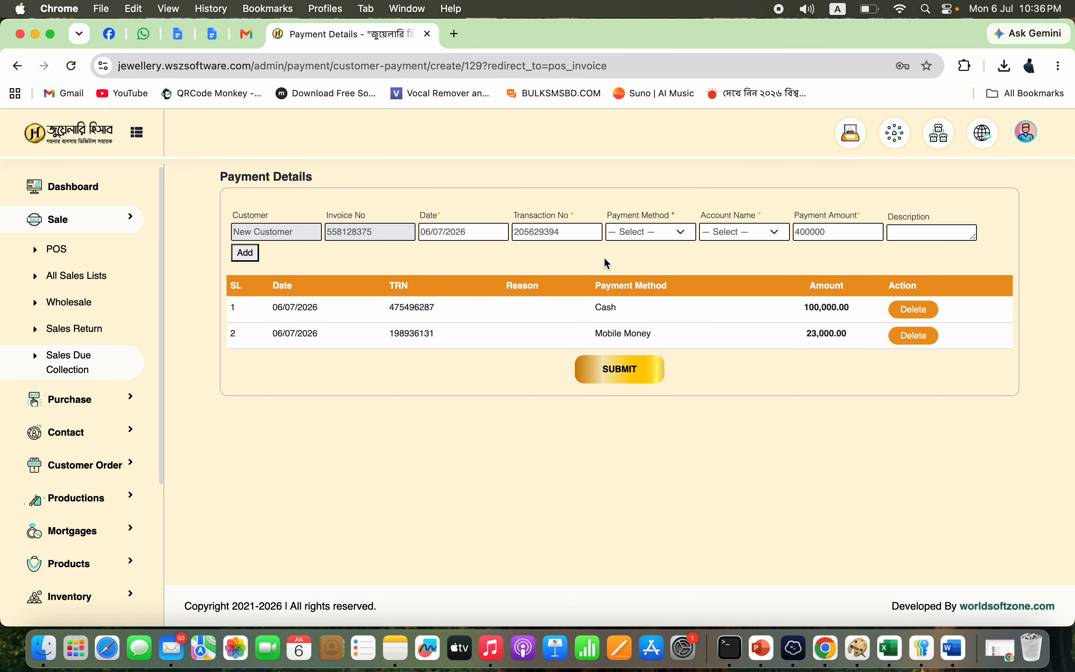
# - Choose Metal as the next payment method and start its purchase item as Old Gold stock, metal Gold, purity 18k
pyautogui.click(678, 232)
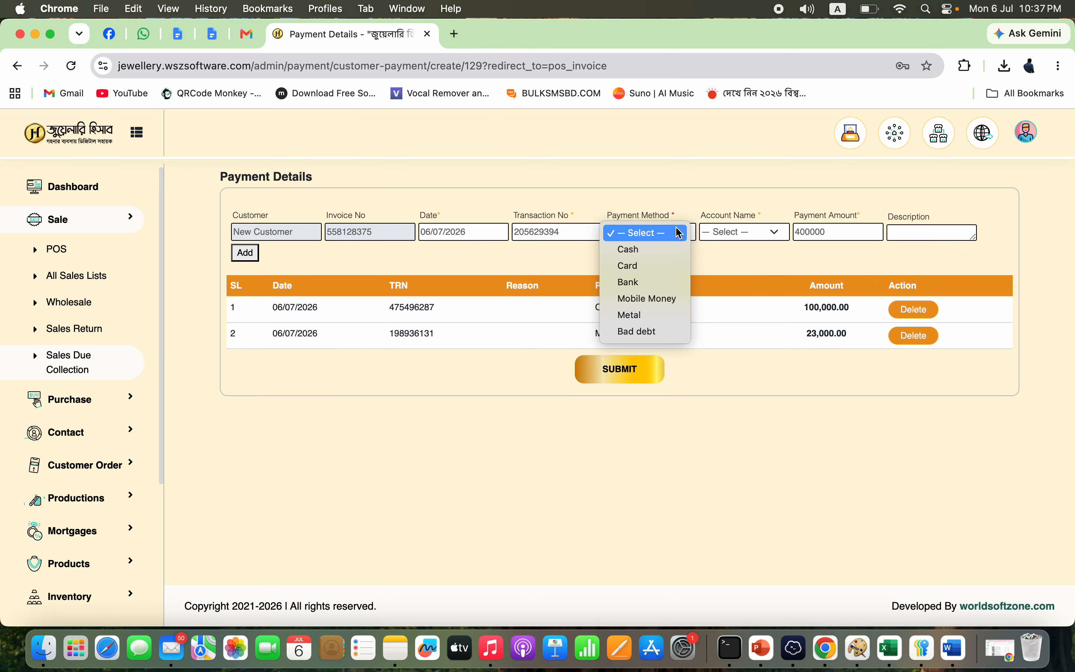
pyautogui.click(645, 316)
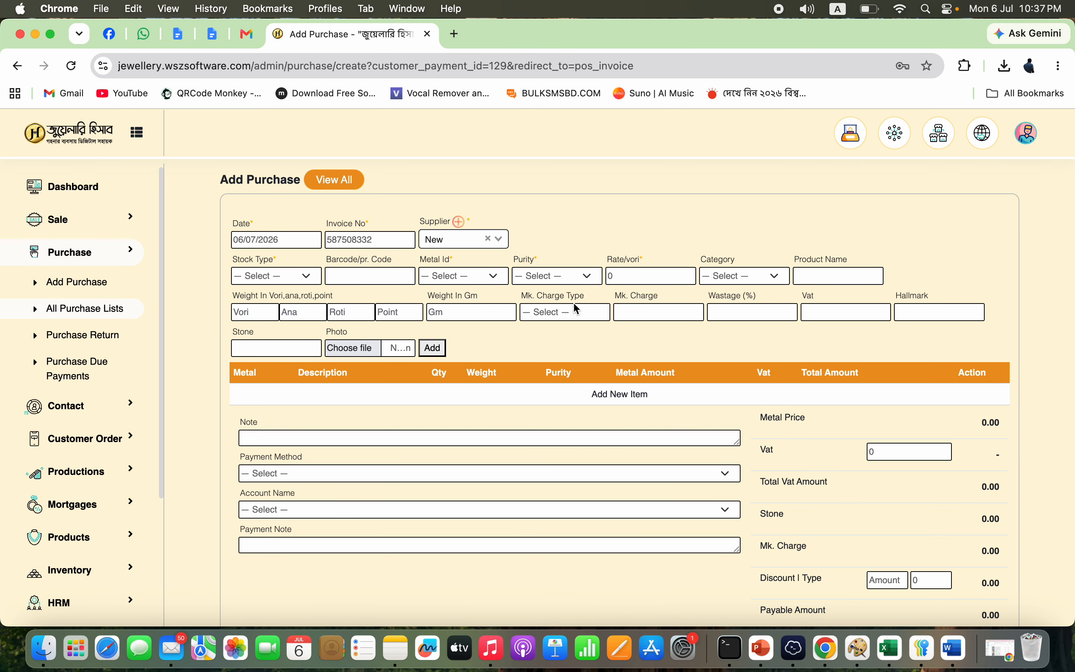
pyautogui.click(306, 279)
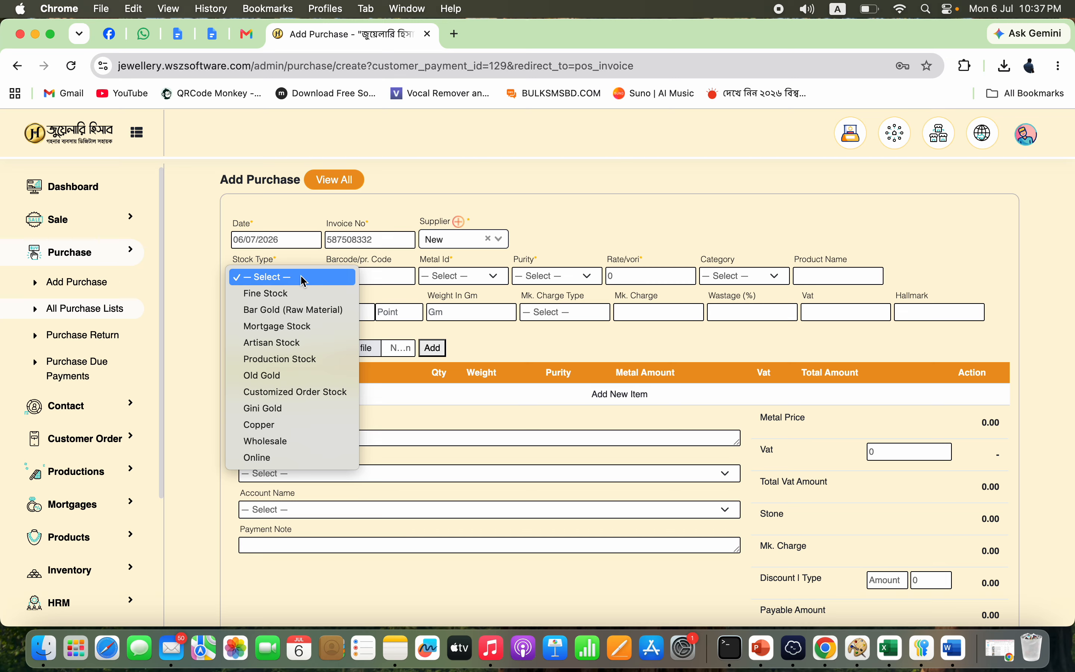
pyautogui.click(295, 376)
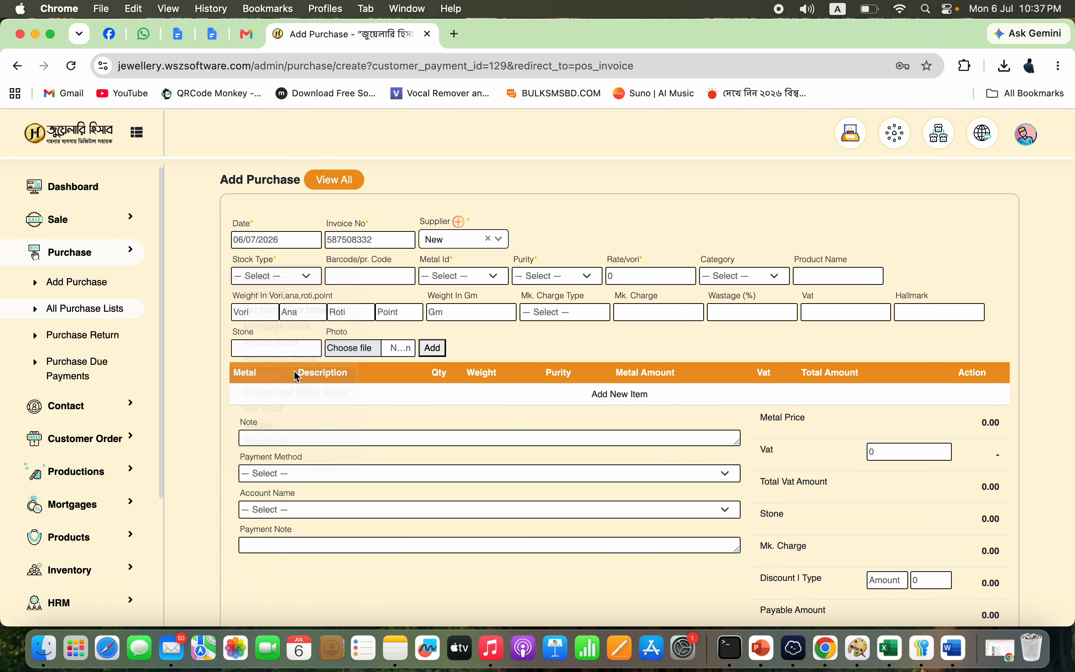
pyautogui.click(484, 275)
pyautogui.click(465, 292)
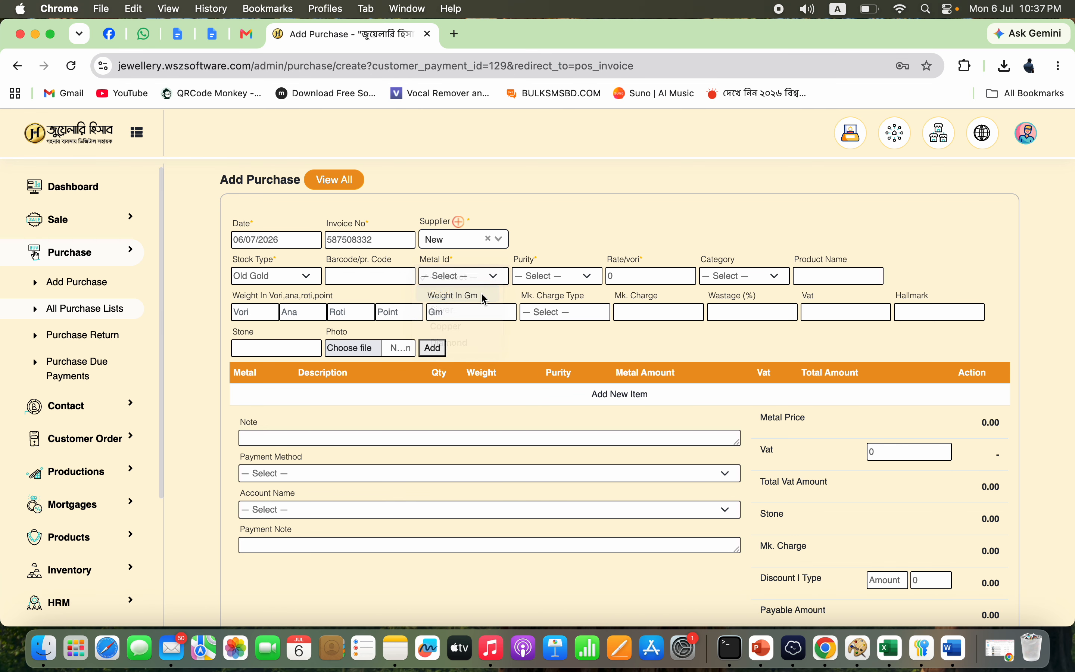
pyautogui.click(583, 280)
pyautogui.click(547, 329)
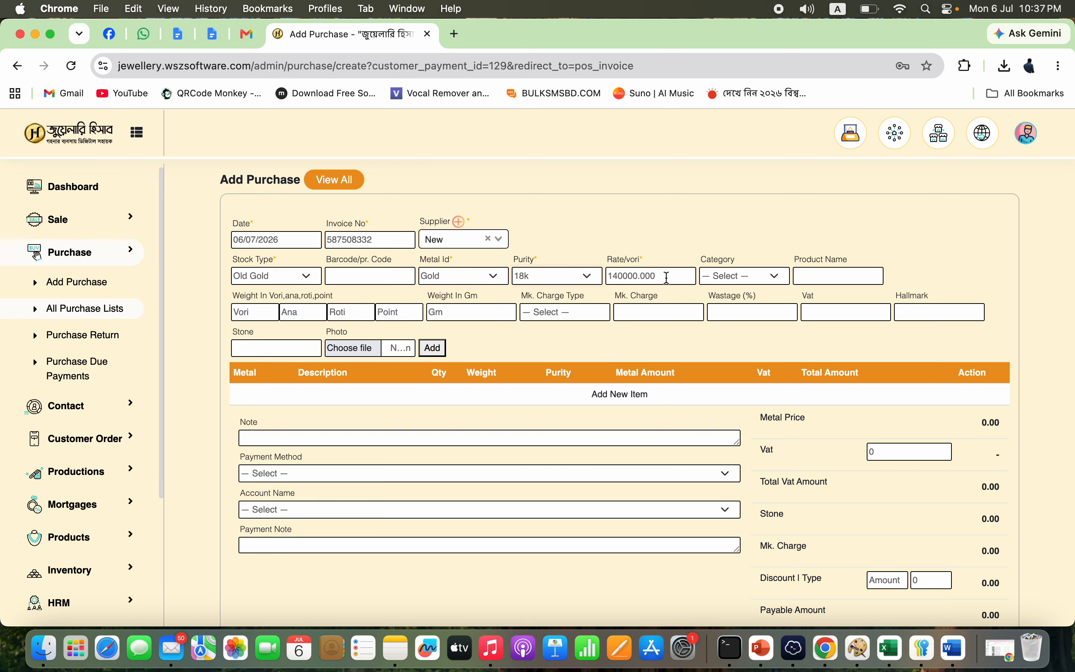
pyautogui.doubleClick(647, 276)
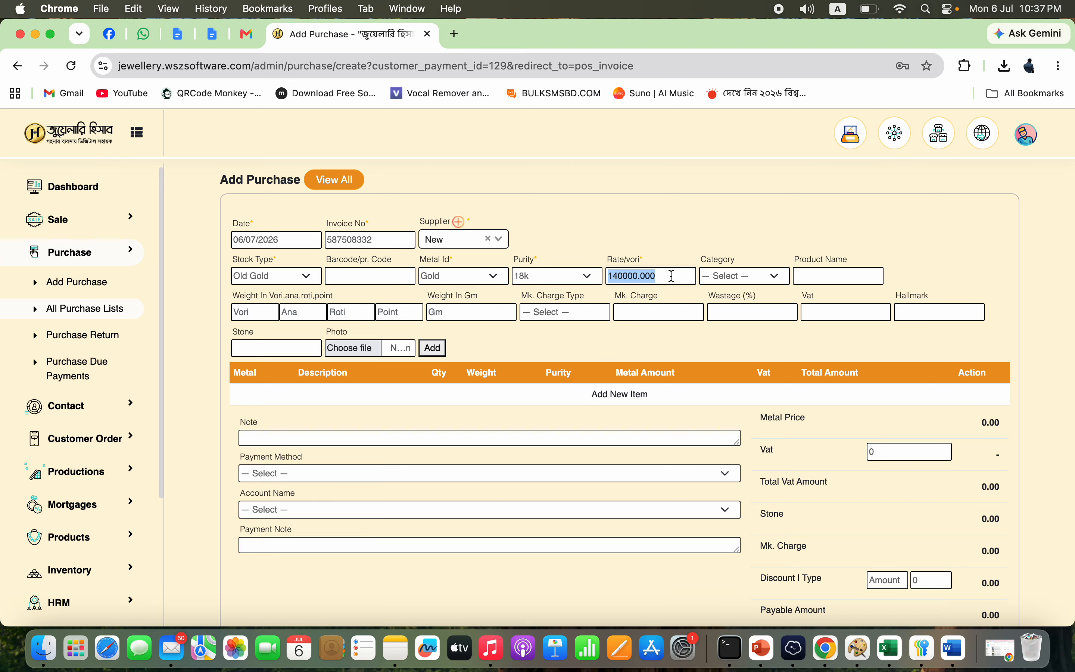
# - Set the old gold item's category to Ring, weight to 5 ana and wastage to 20%, and add it to the purchase
pyautogui.click(767, 276)
pyautogui.click(738, 292)
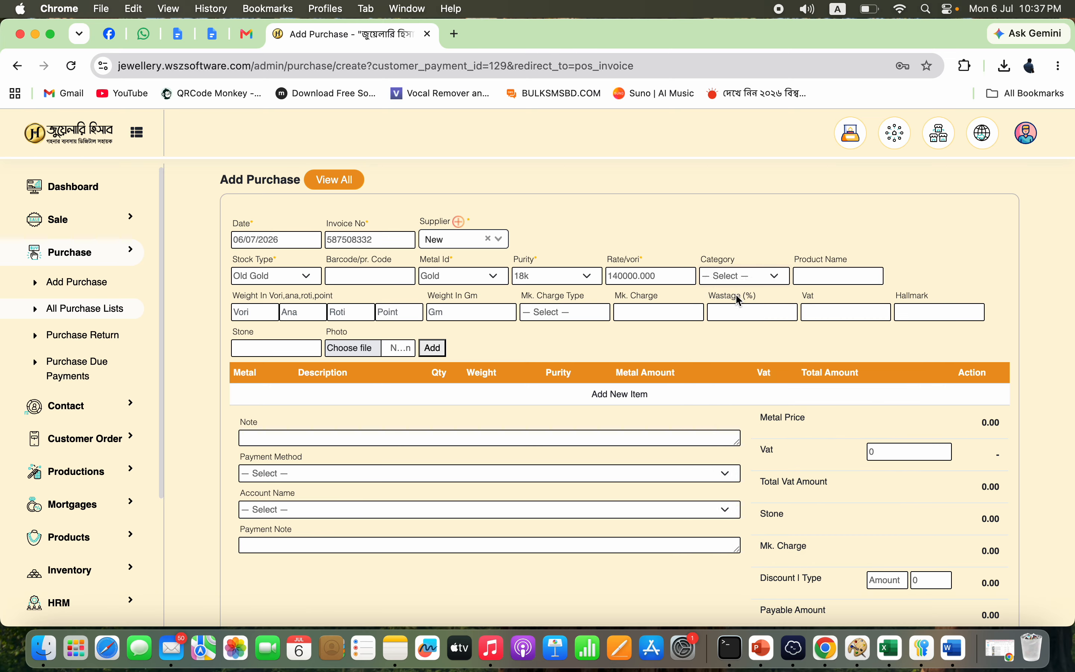
pyautogui.click(300, 313)
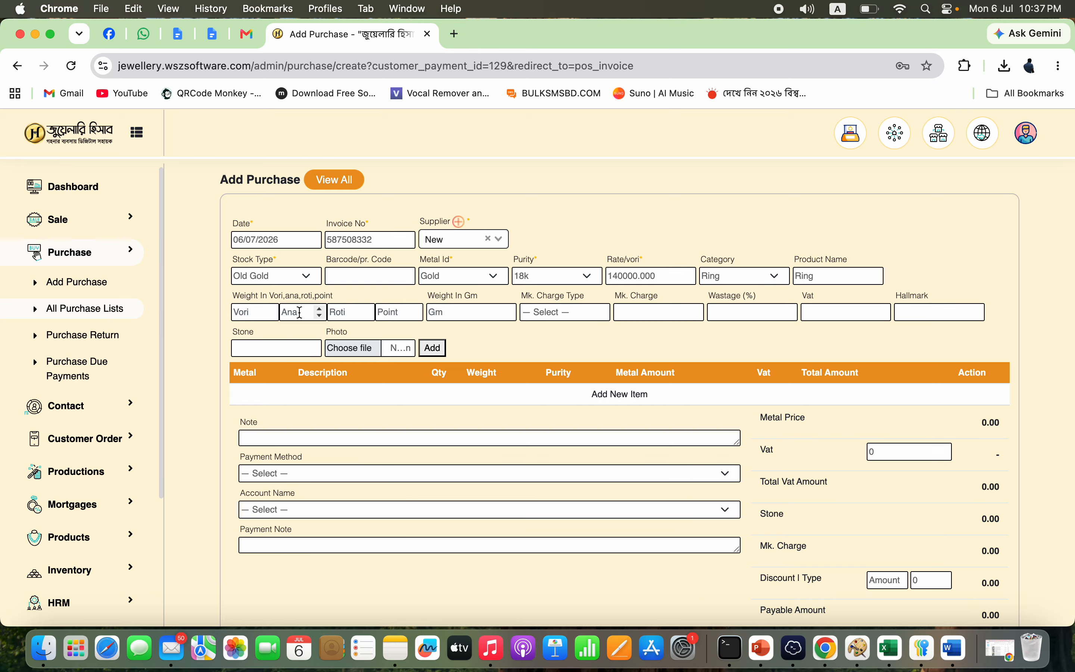
pyautogui.write('5')
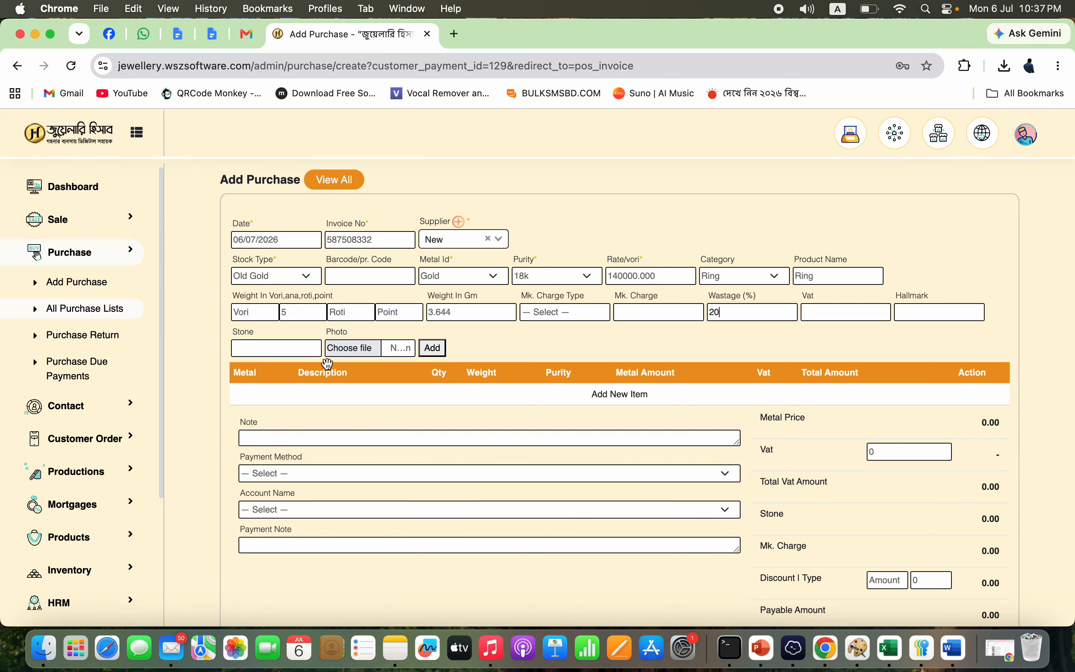
pyautogui.click(433, 348)
# - Give the old gold purchase a discount amount of 2.40 and submit the purchase
pyautogui.scroll(-2, 800, 446)
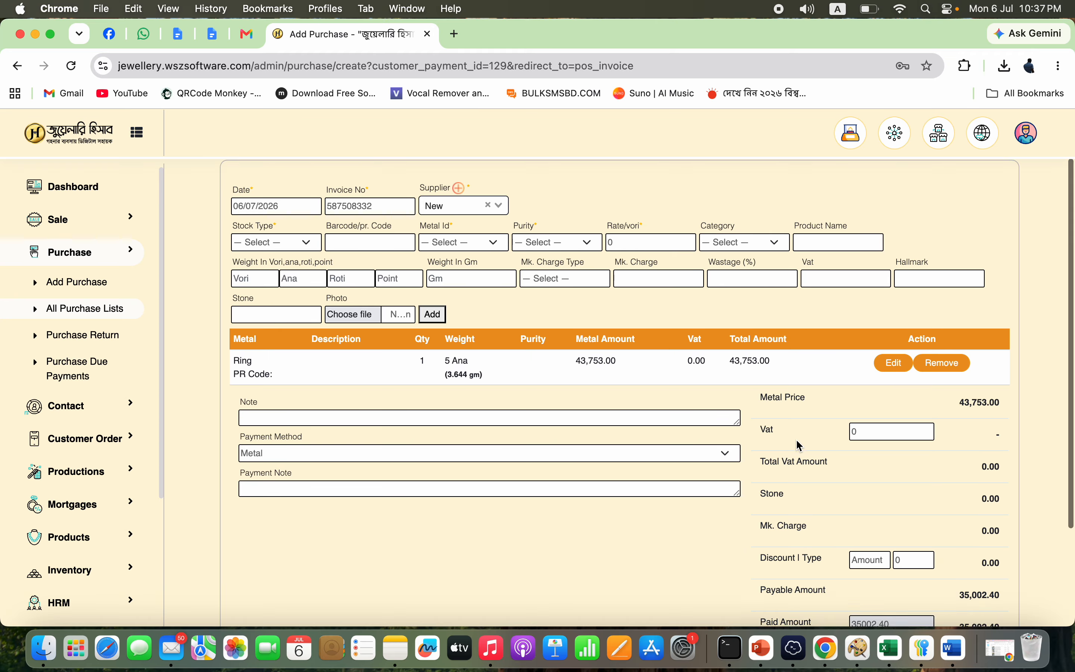
pyautogui.scroll(-3, 800, 446)
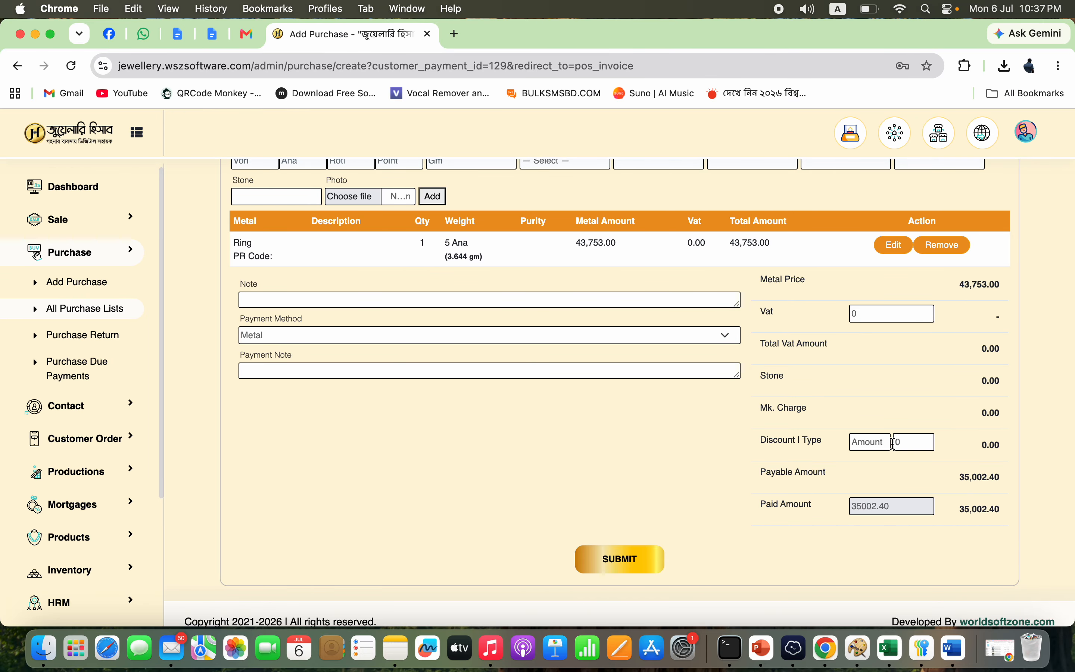
pyautogui.write('2.4')
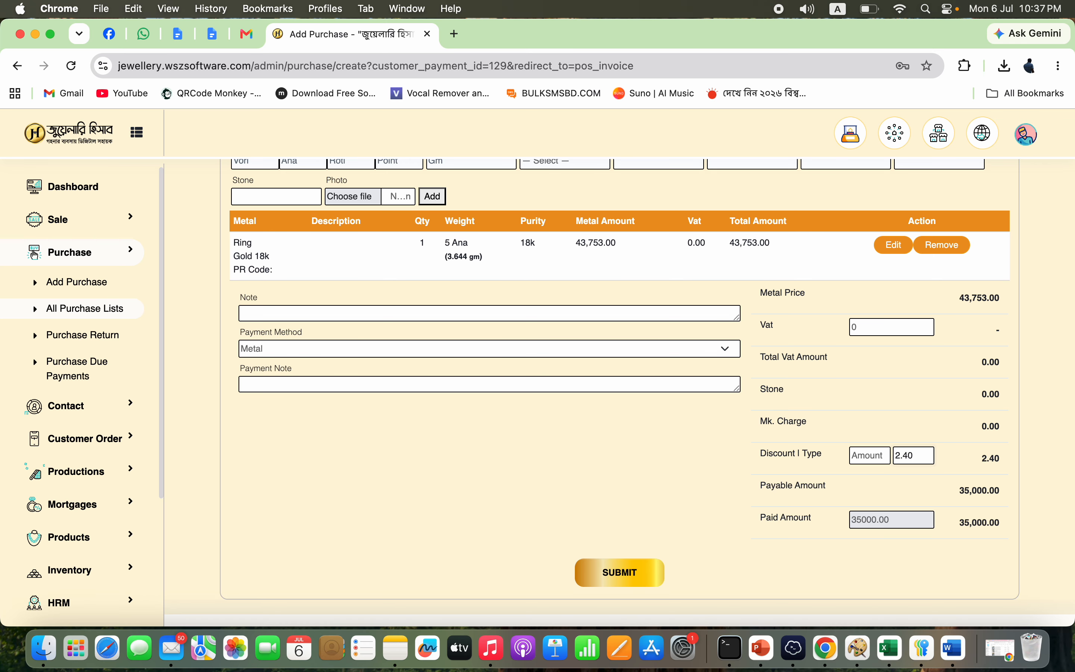
pyautogui.doubleClick(981, 525)
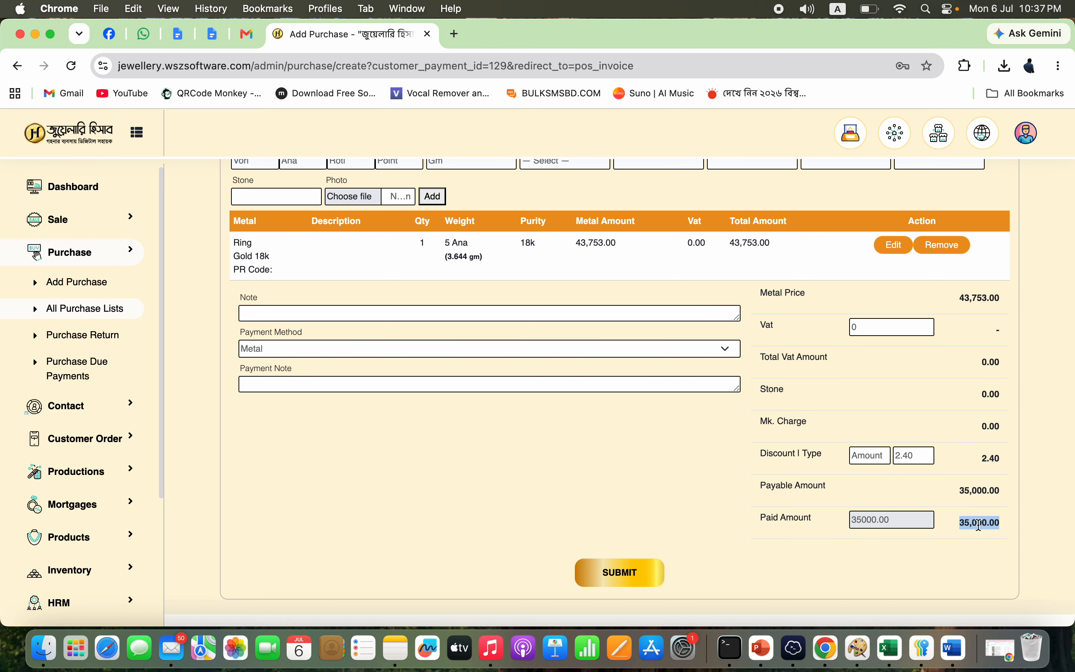
pyautogui.click(630, 576)
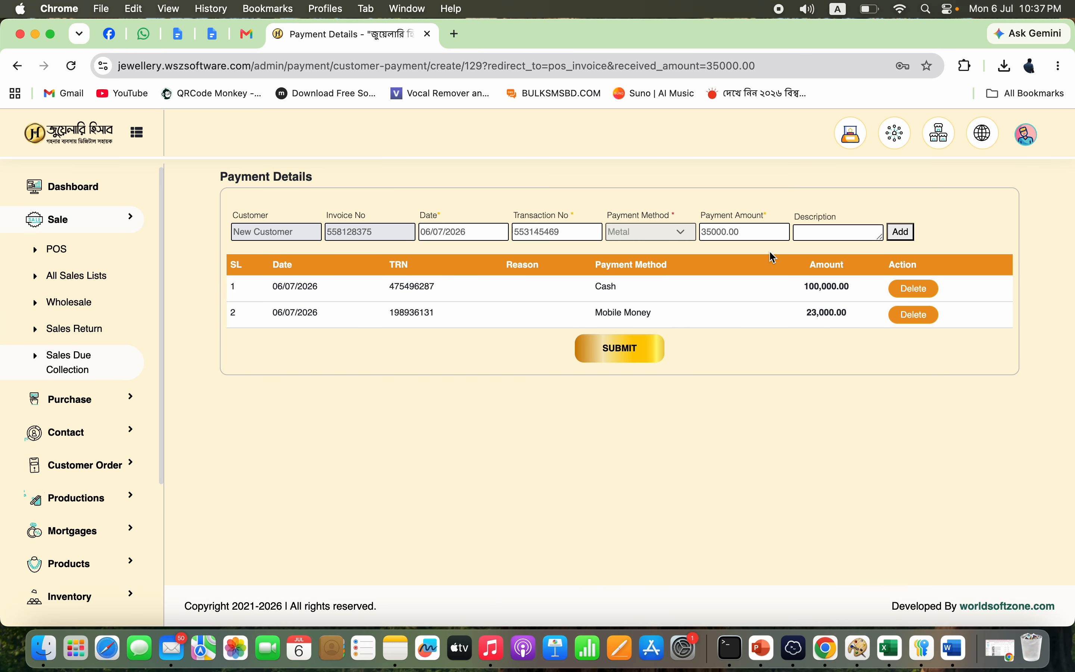
# - Add the metal payment of 35000 to the sale invoice and submit the payment details
pyautogui.click(902, 232)
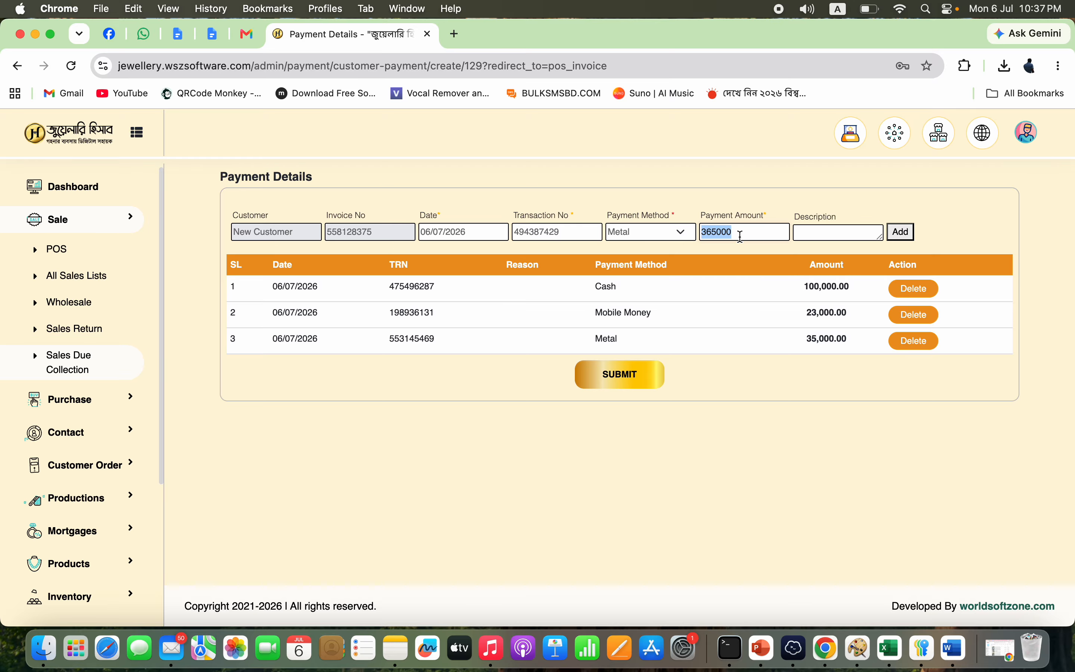
pyautogui.click(635, 369)
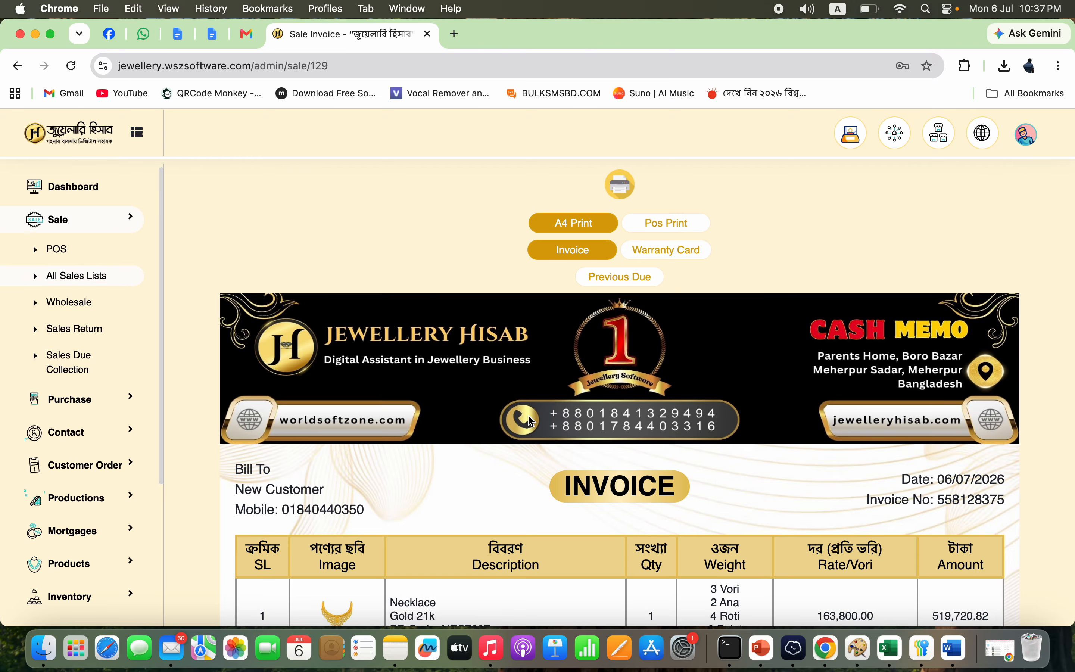
# - Review the A4 sale invoice and its print preview, leaving the preview without saving
pyautogui.scroll(-2, 526, 420)
pyautogui.scroll(-4, 525, 422)
pyautogui.scroll(6, 526, 422)
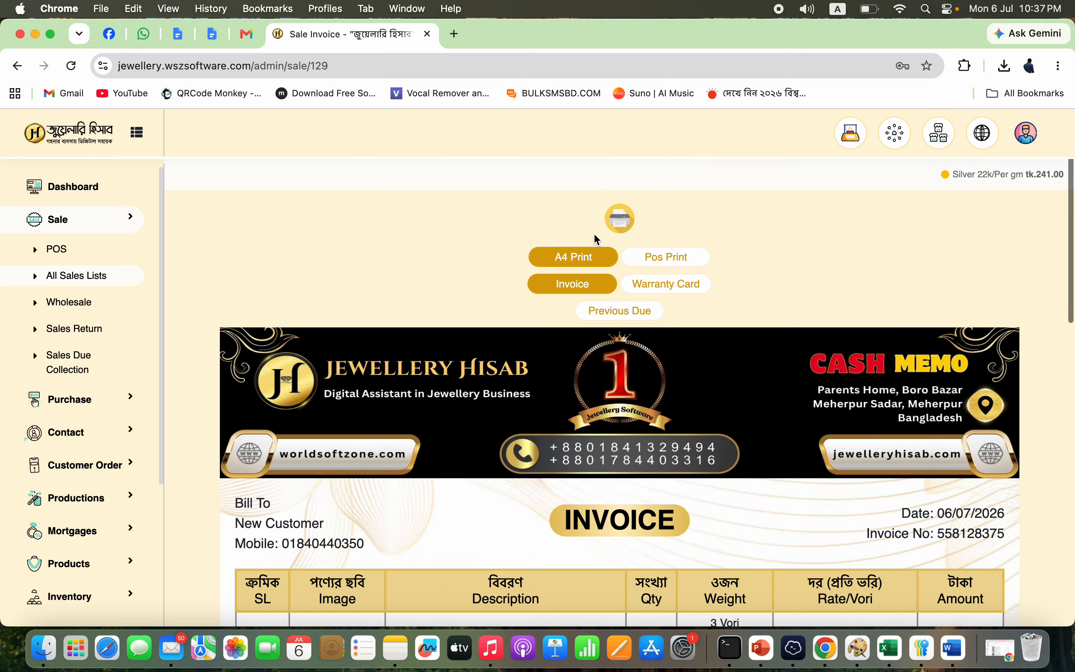
pyautogui.click(619, 222)
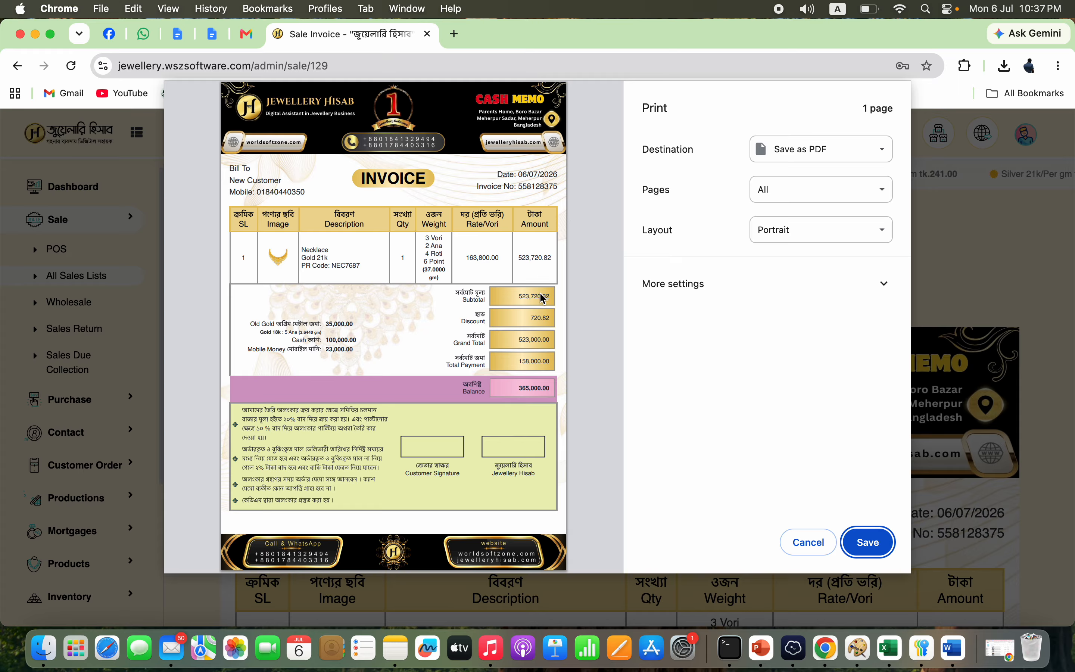
pyautogui.click(809, 542)
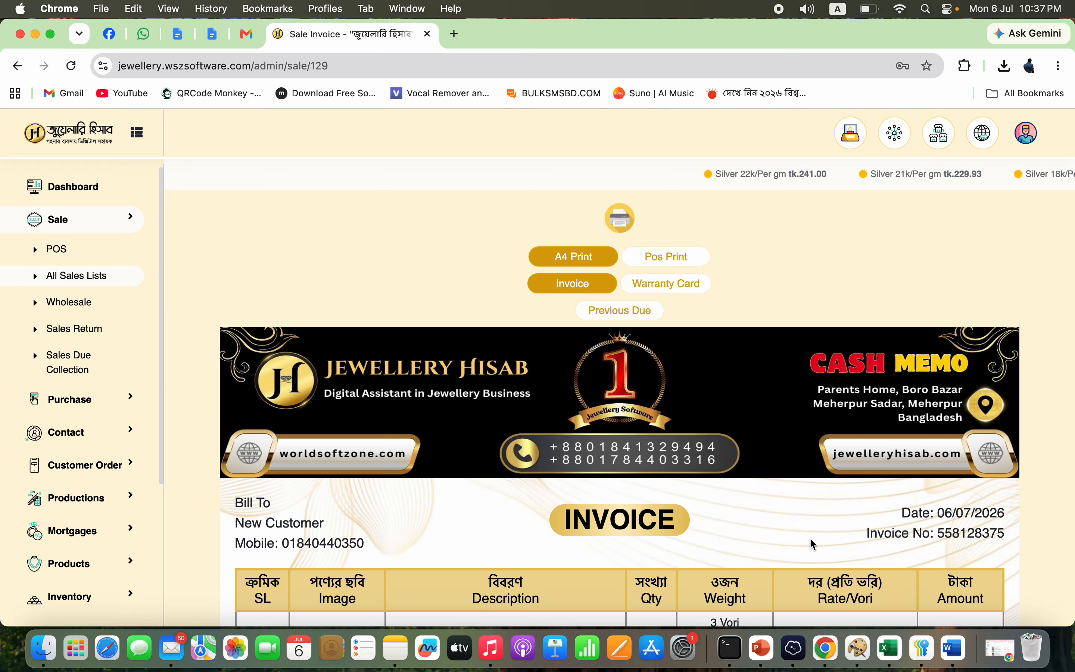
# - Examine the invoice in its POS print layout and return to a blank POS sale form
pyautogui.click(682, 270)
pyautogui.scroll(-5, 619, 377)
pyautogui.scroll(3, 619, 377)
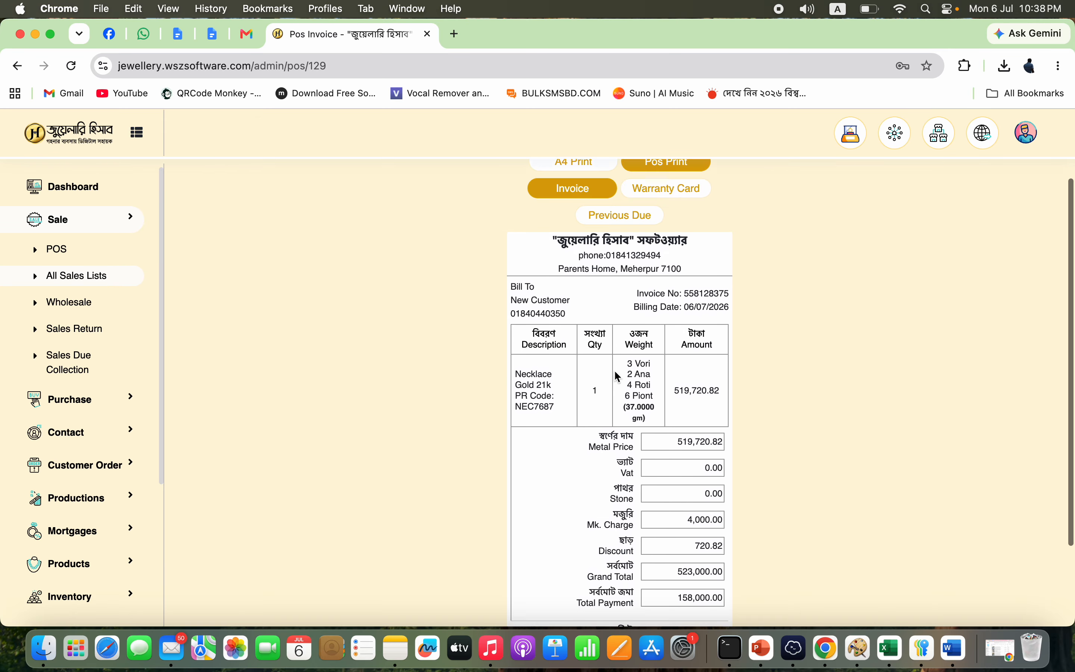
pyautogui.scroll(2, 619, 377)
pyautogui.click(67, 249)
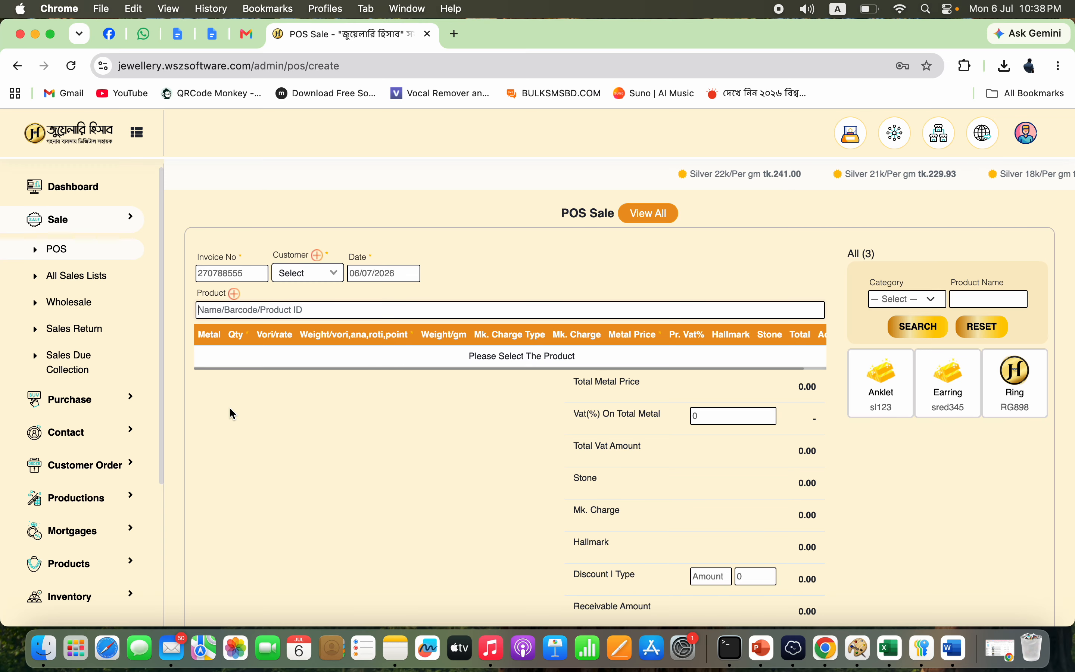
# - Load the products of the Ring category into the product label printing page
pyautogui.click(99, 562)
pyautogui.scroll(-5, 95, 560)
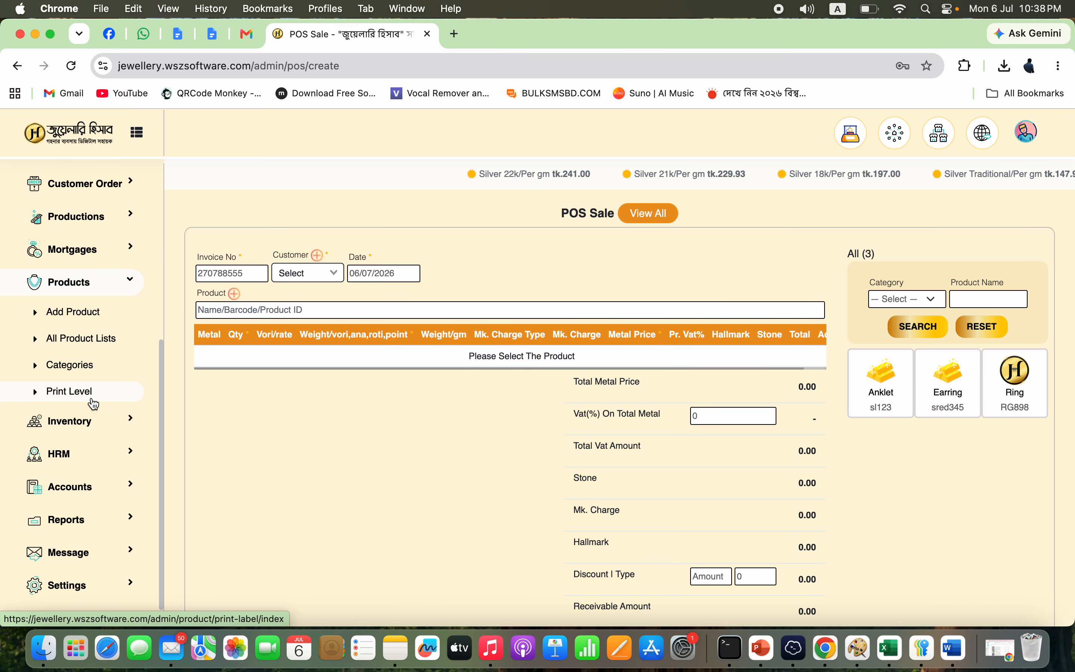
pyautogui.click(70, 392)
pyautogui.click(434, 337)
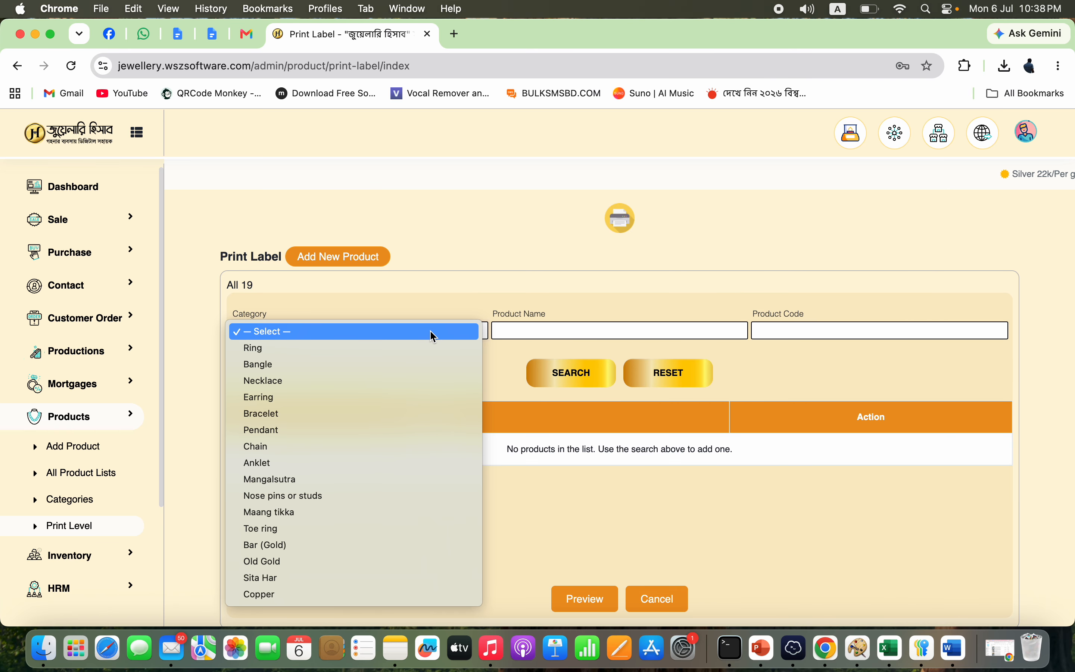
pyautogui.click(391, 351)
pyautogui.click(589, 382)
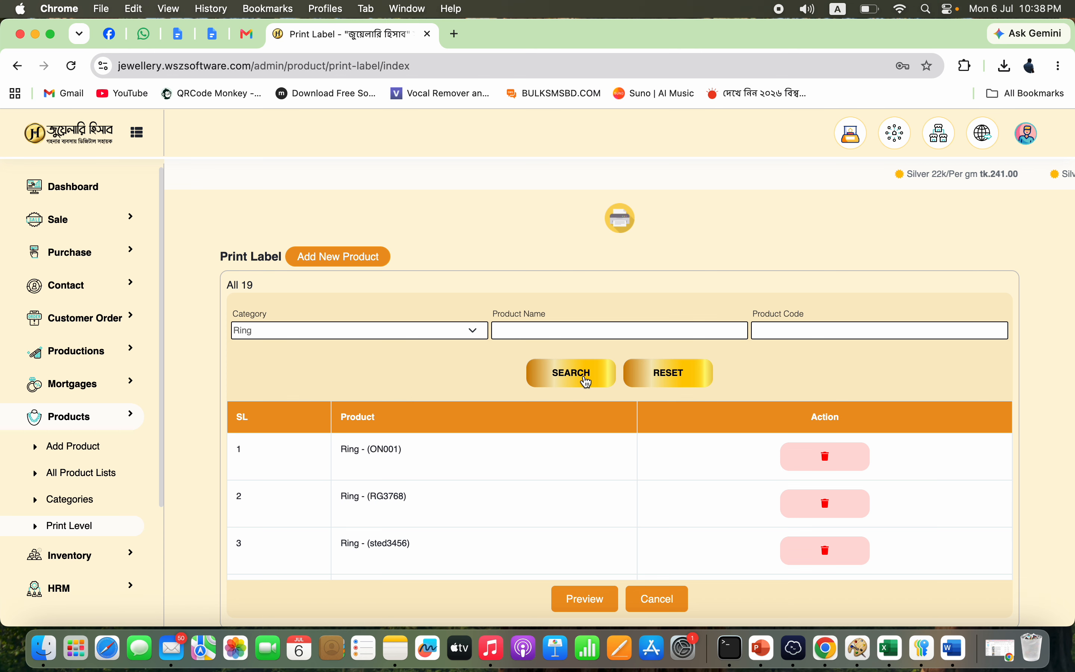
# - Preview the ring labels and examine their barcodes, product codes, weights and purities
pyautogui.click(596, 602)
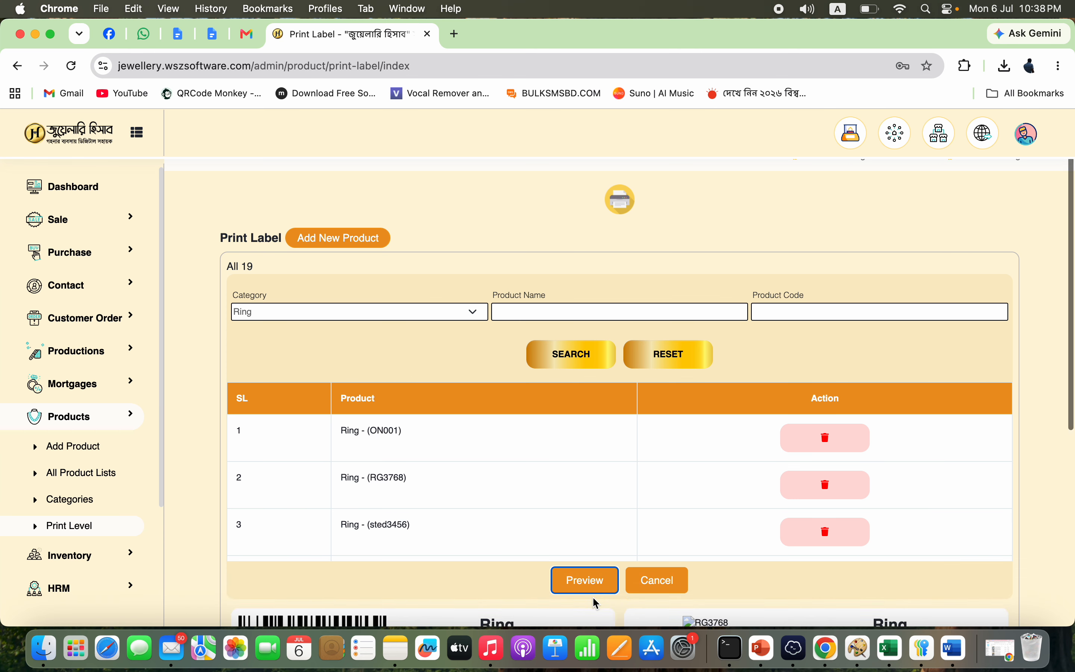
pyautogui.scroll(-8, 593, 600)
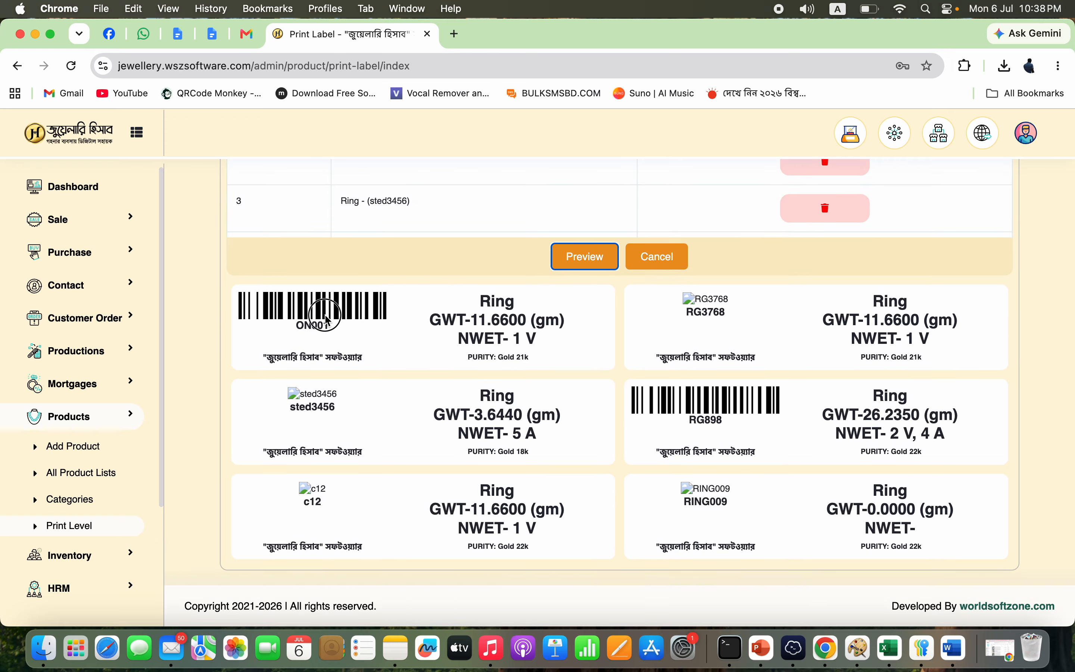
pyautogui.click(328, 321)
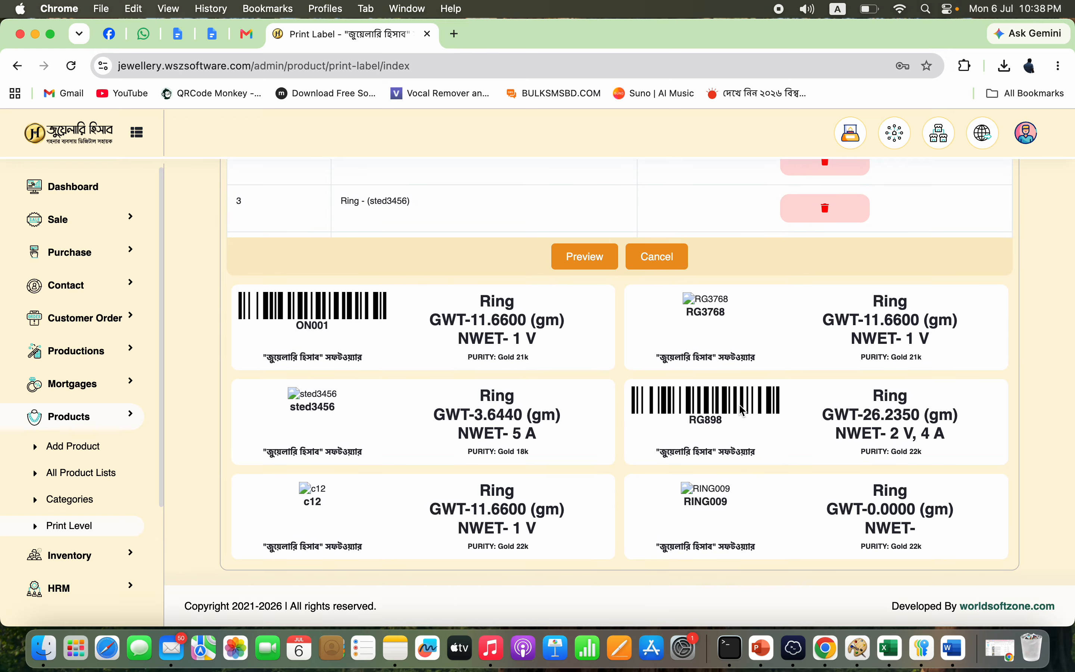
pyautogui.scroll(1, 468, 322)
pyautogui.scroll(5, 467, 322)
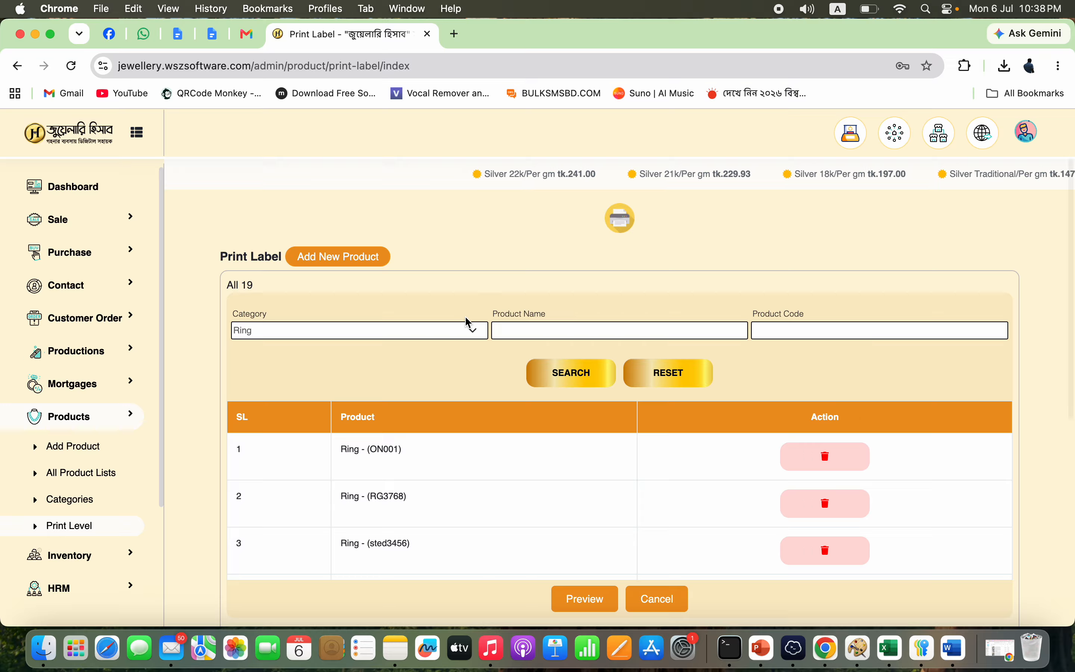
# - Open the list of all customer orders
pyautogui.click(105, 317)
pyautogui.click(86, 377)
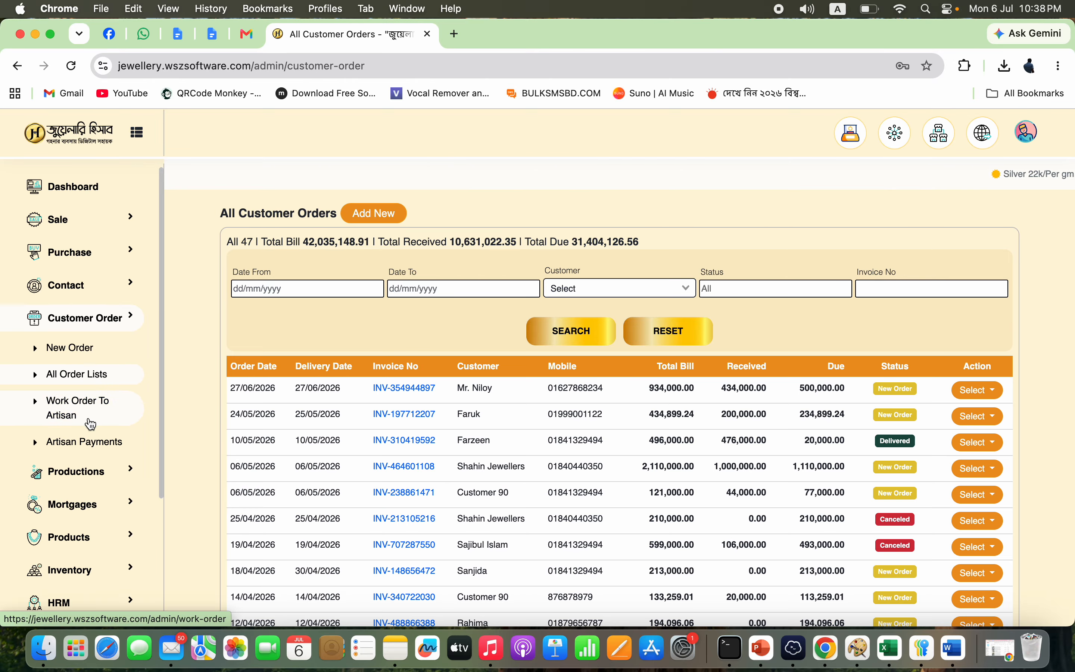
# - Open the list of work orders given to artisans and look through the available production and mortgage pages
pyautogui.click(90, 424)
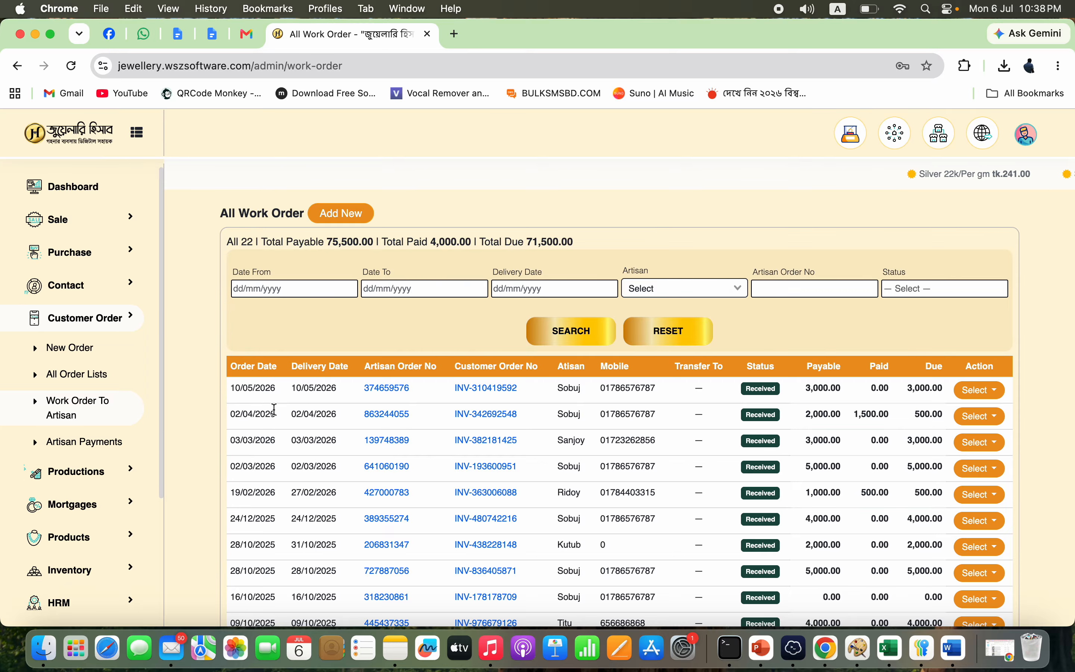
pyautogui.click(88, 479)
pyautogui.scroll(-3, 89, 500)
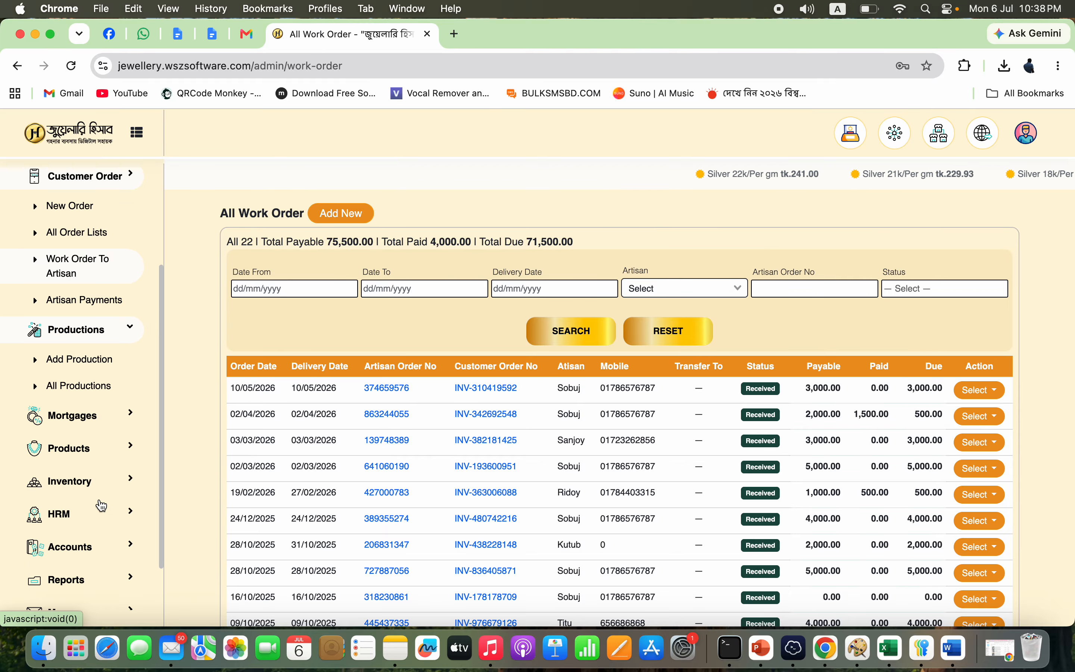
pyautogui.click(113, 420)
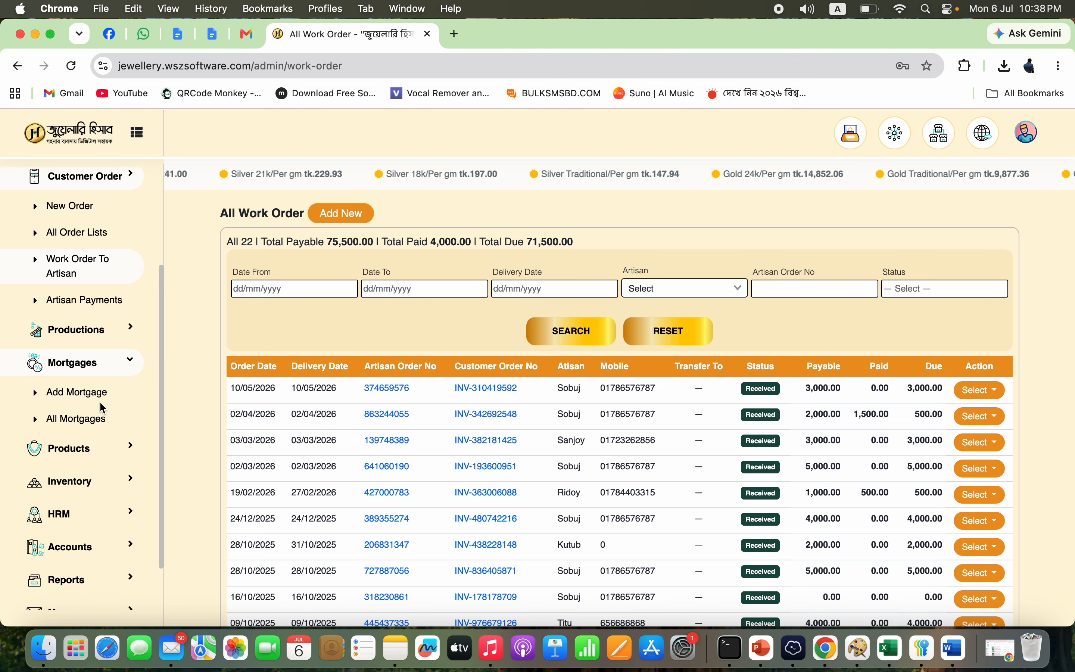
# - View the artisan stock list and the artisan stock adjustments list in the inventory
pyautogui.click(79, 480)
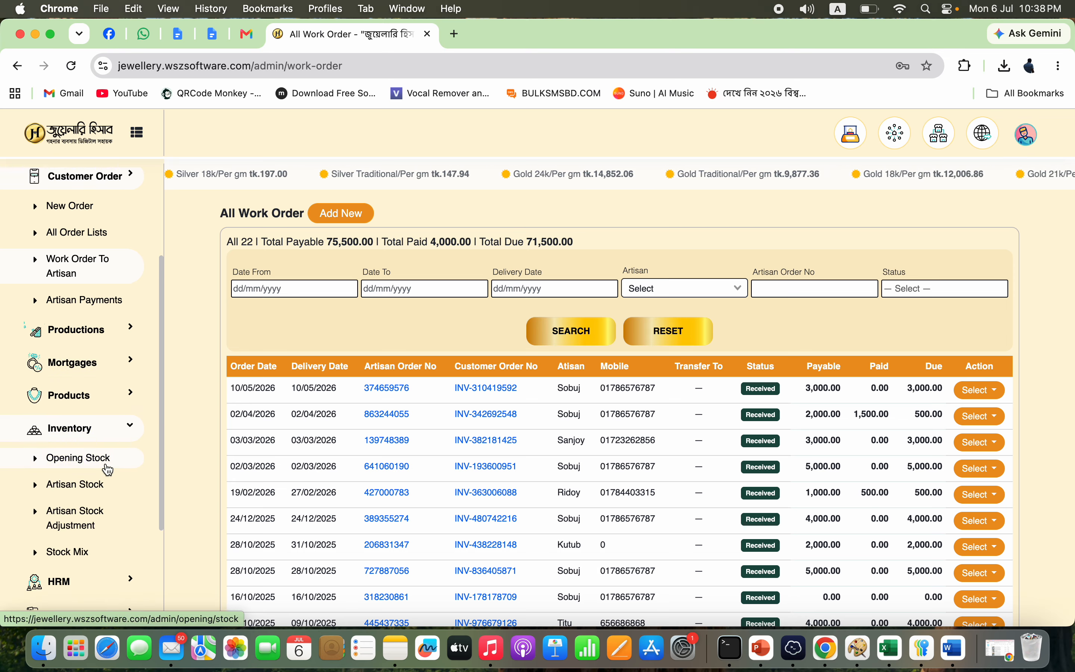
pyautogui.click(91, 483)
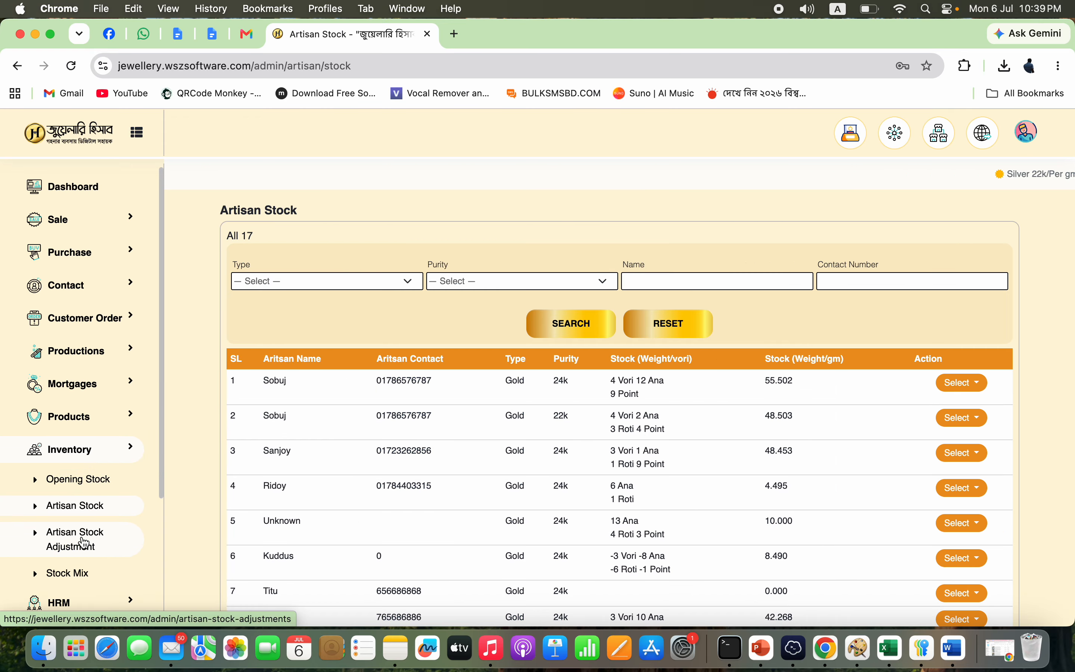
pyautogui.click(84, 543)
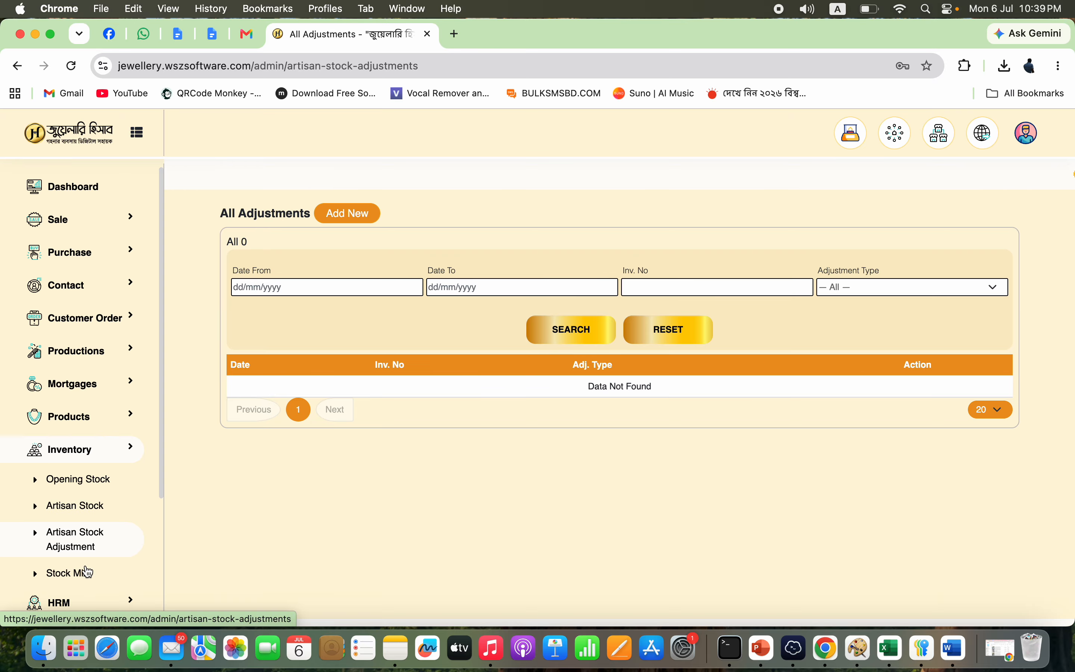
# - Open the first record in the stock mix list and examine its input, mixing and output quantities
pyautogui.click(79, 574)
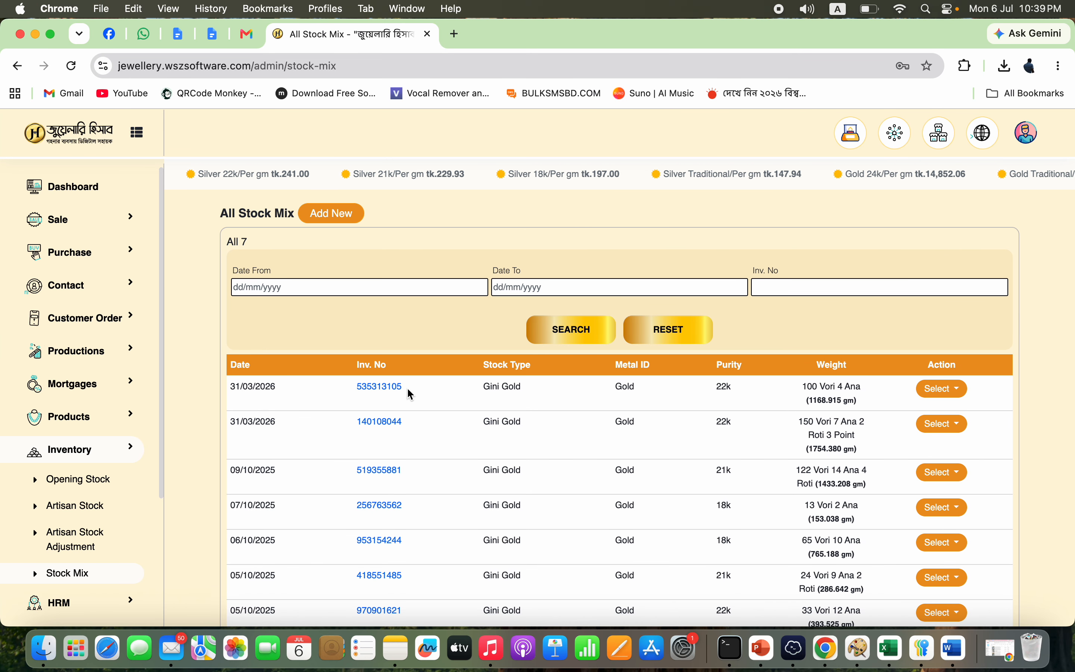
pyautogui.click(390, 392)
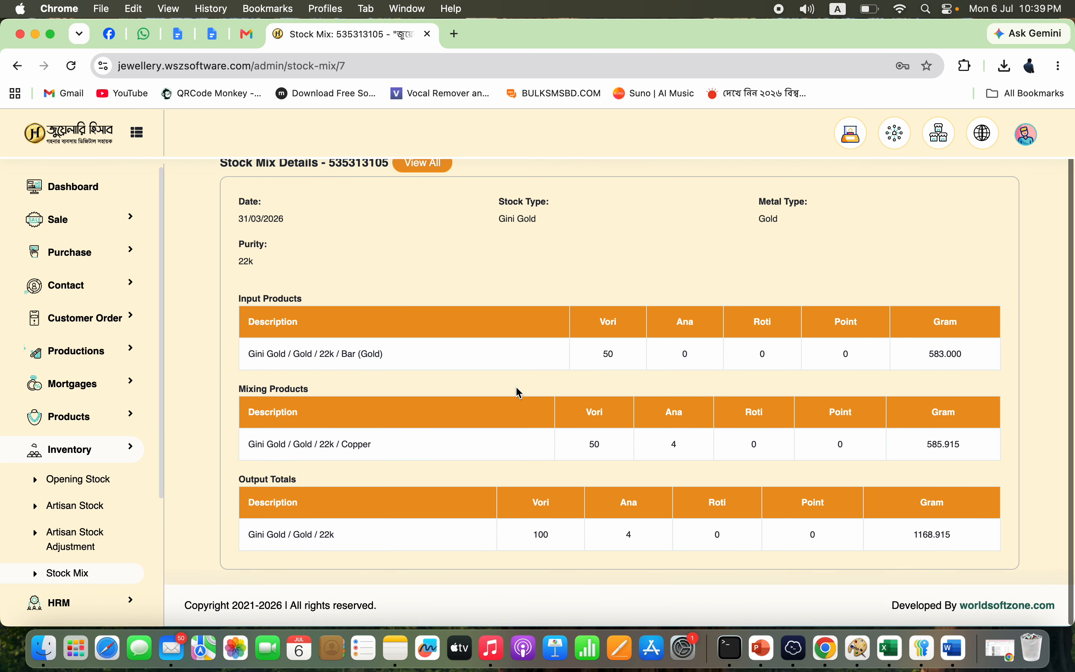
pyautogui.scroll(-2, 516, 386)
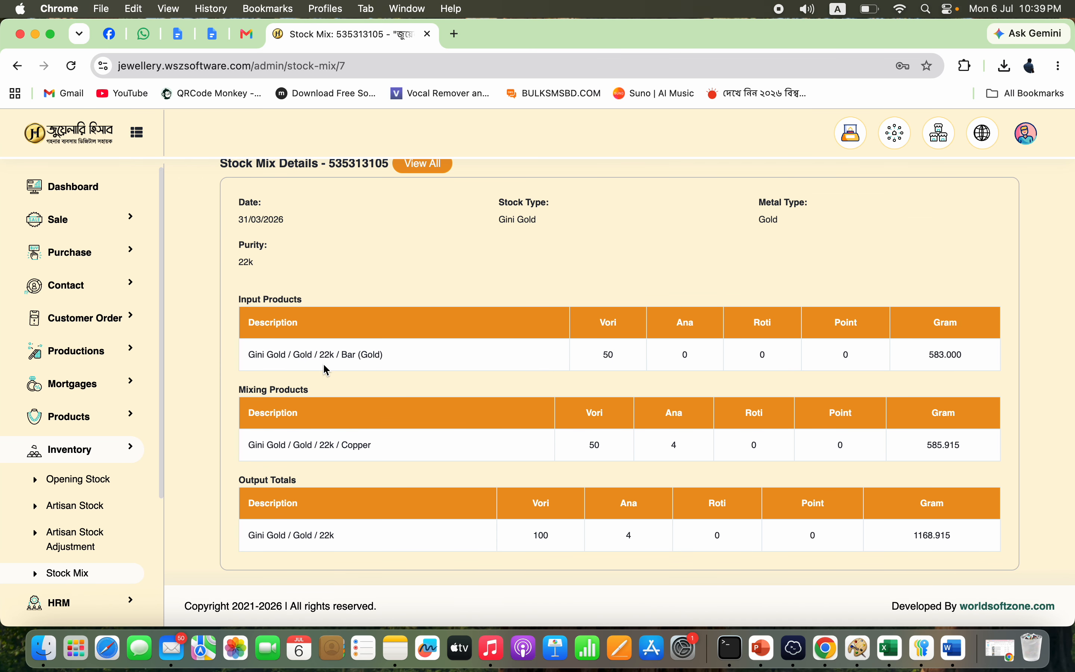
pyautogui.tripleClick(364, 355)
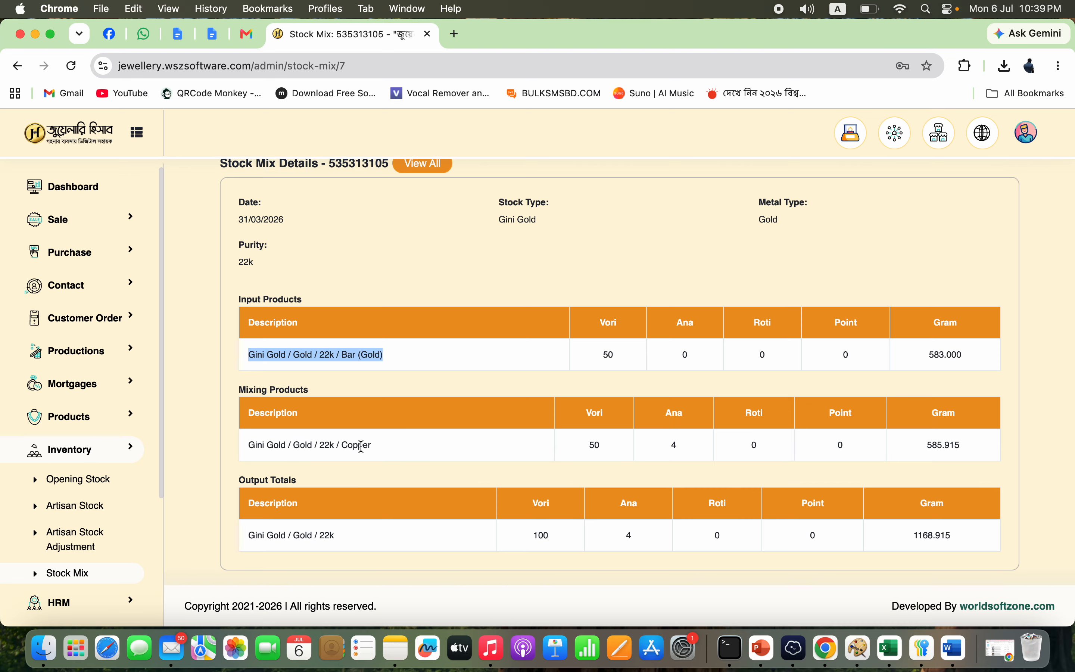
pyautogui.click(608, 358)
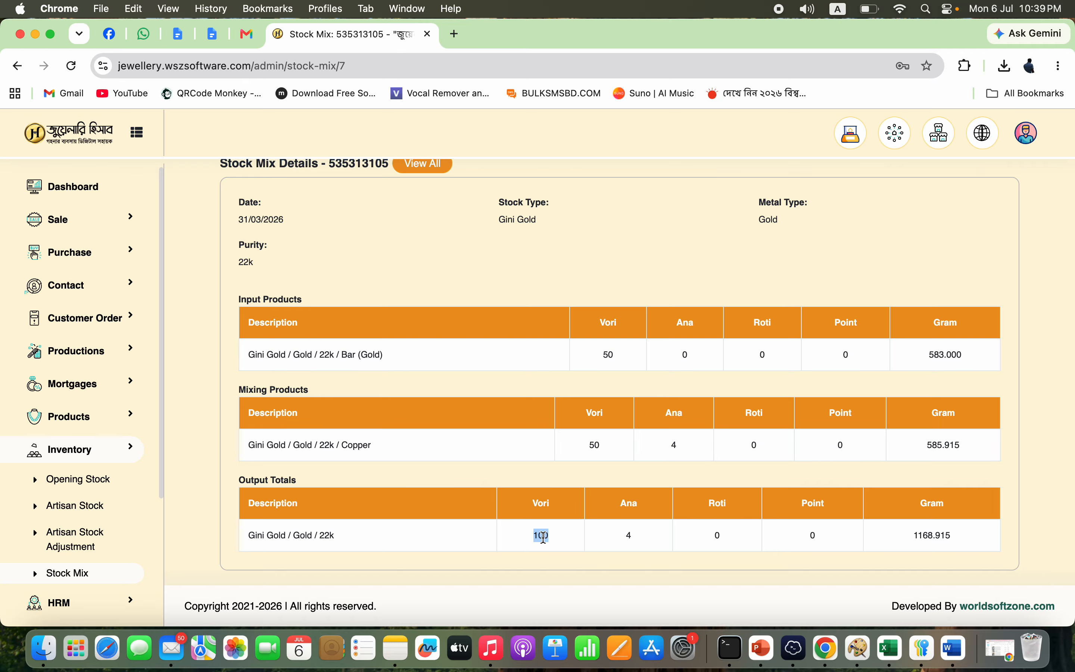
pyautogui.scroll(2, 543, 540)
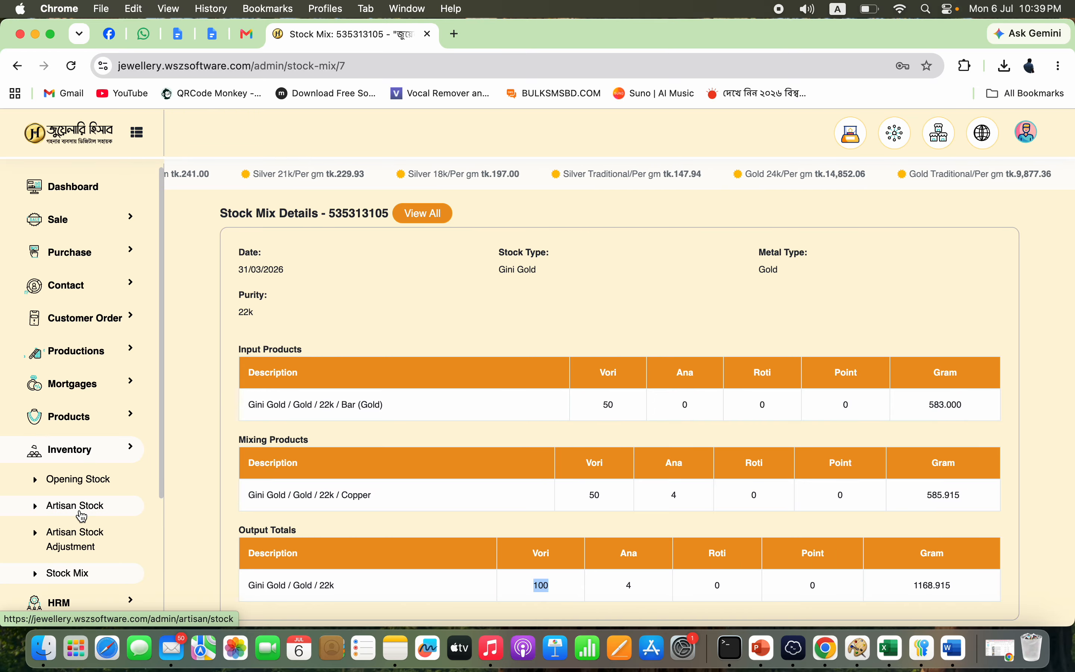
# - Look through the accounts and reports sections and open the Halkhata report from the sales reports
pyautogui.scroll(-3, 89, 506)
pyautogui.click(100, 491)
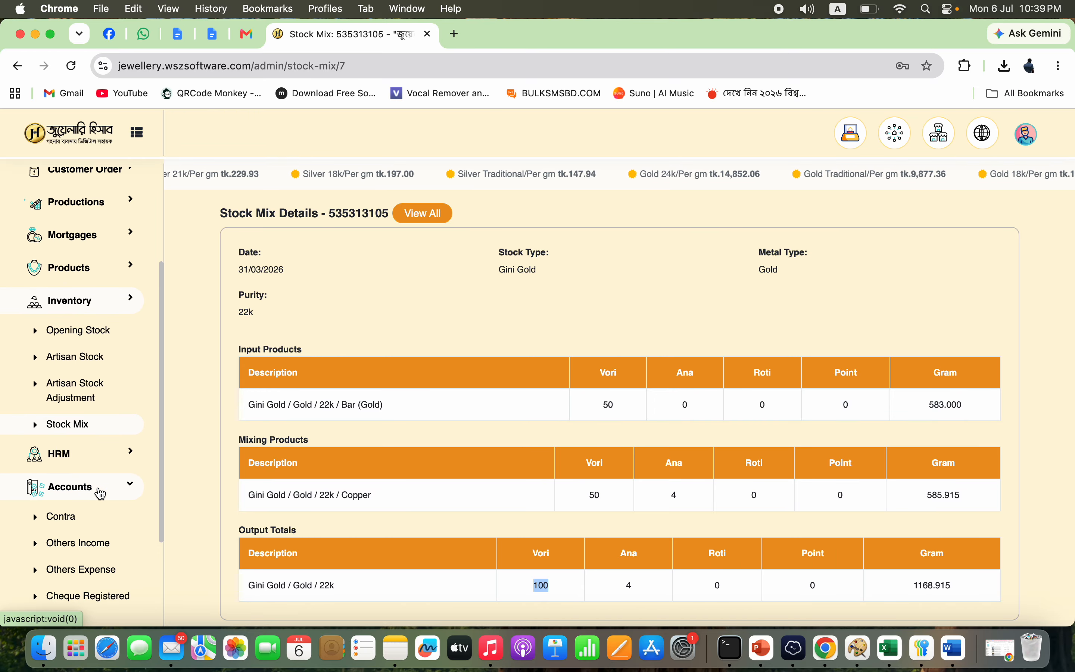
pyautogui.scroll(-3, 88, 556)
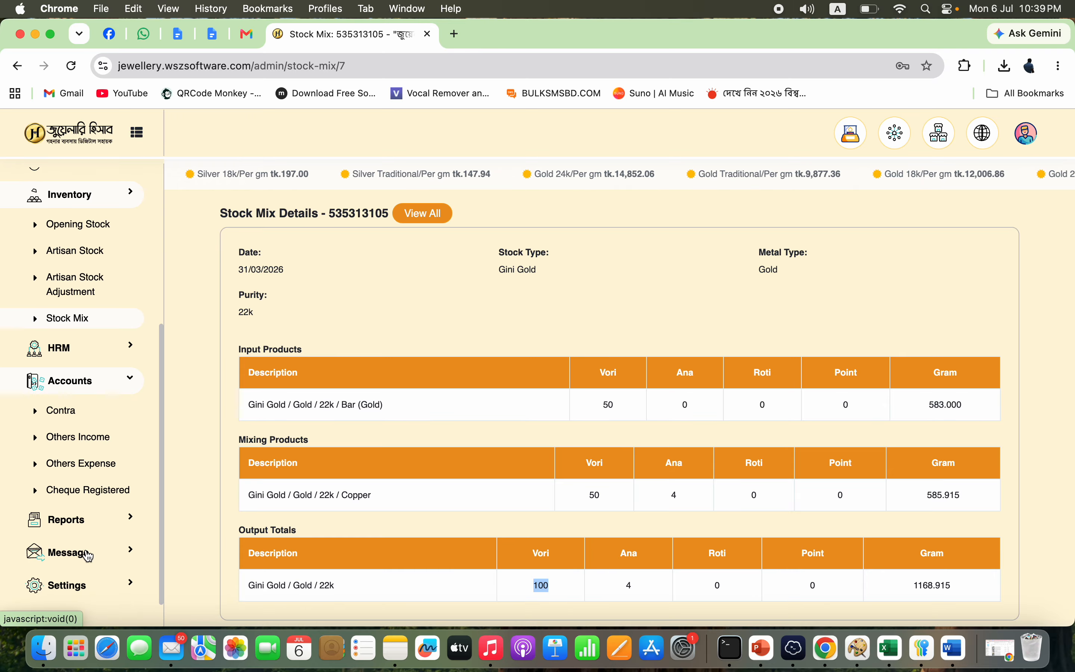
pyautogui.click(104, 531)
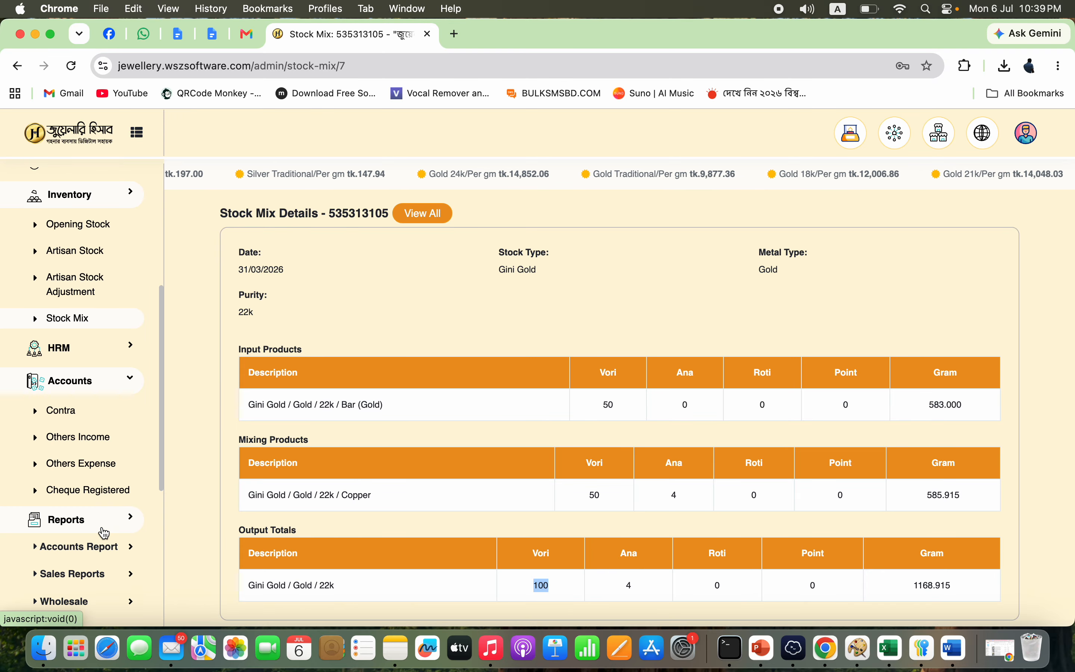
pyautogui.scroll(-3, 96, 547)
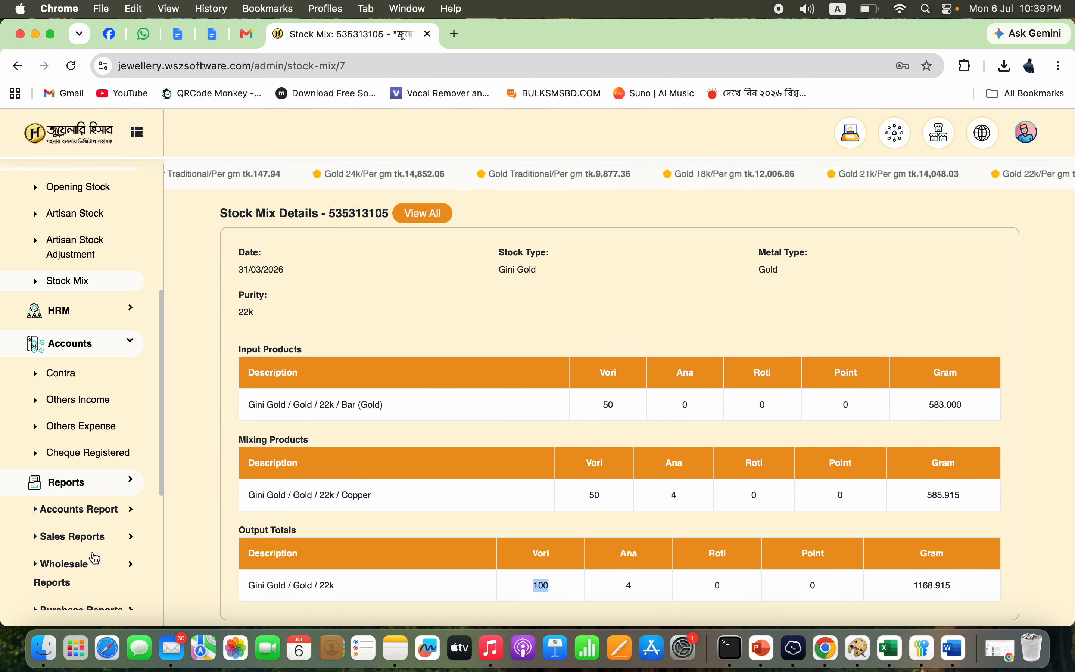
pyautogui.click(111, 485)
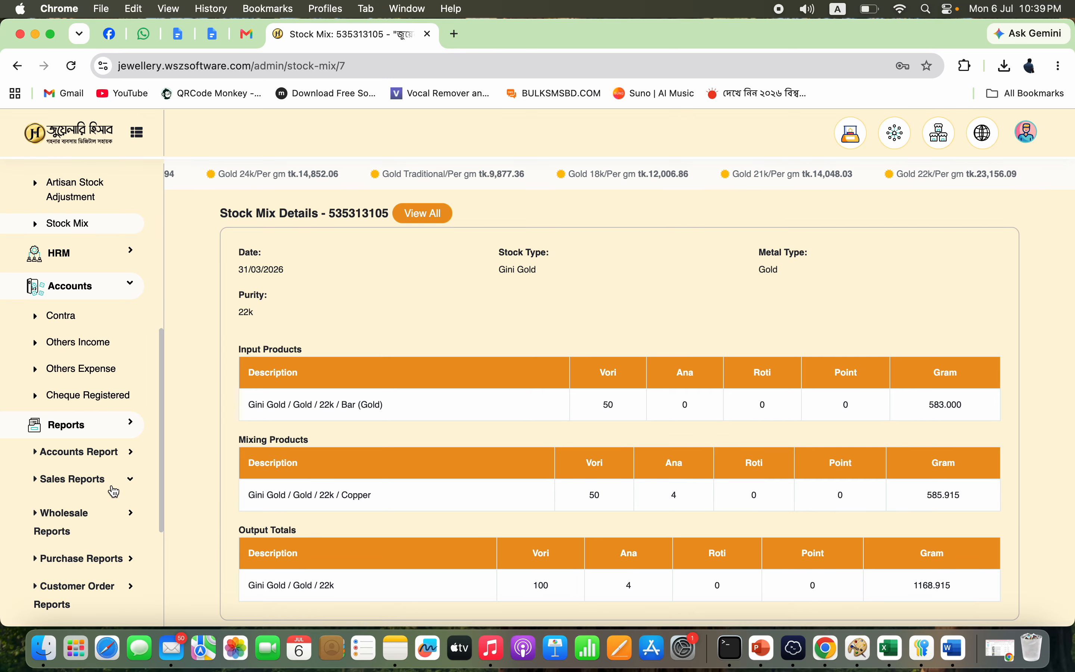
pyautogui.scroll(-5, 110, 489)
pyautogui.click(98, 324)
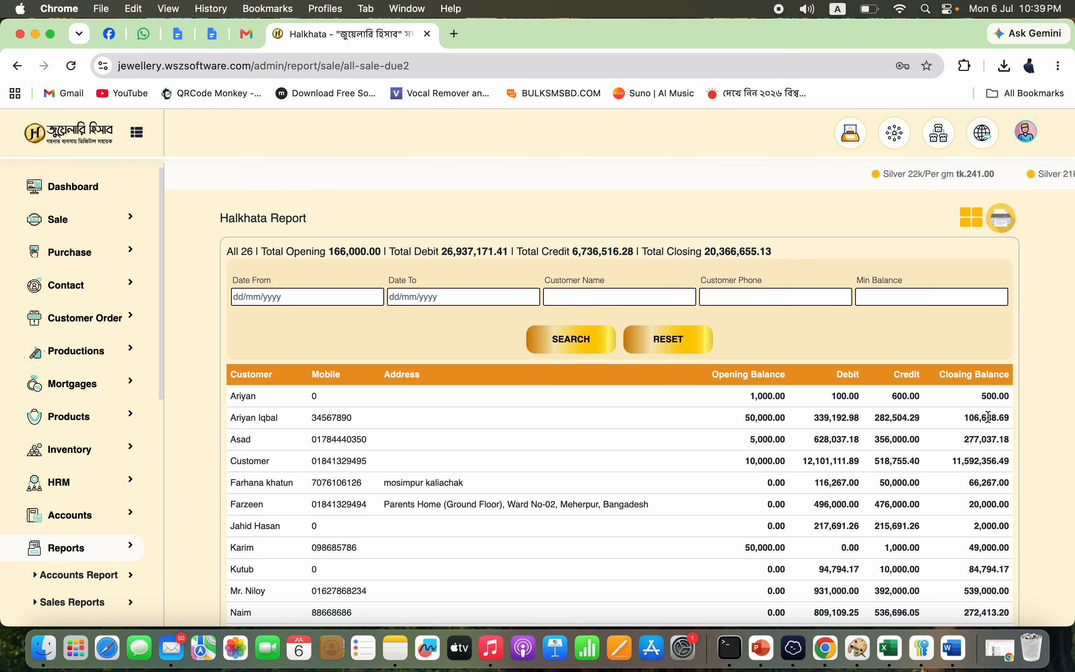
# - Filter the Halkhata report to a minimum balance of 50000 and look through the listed customers
pyautogui.doubleClick(971, 464)
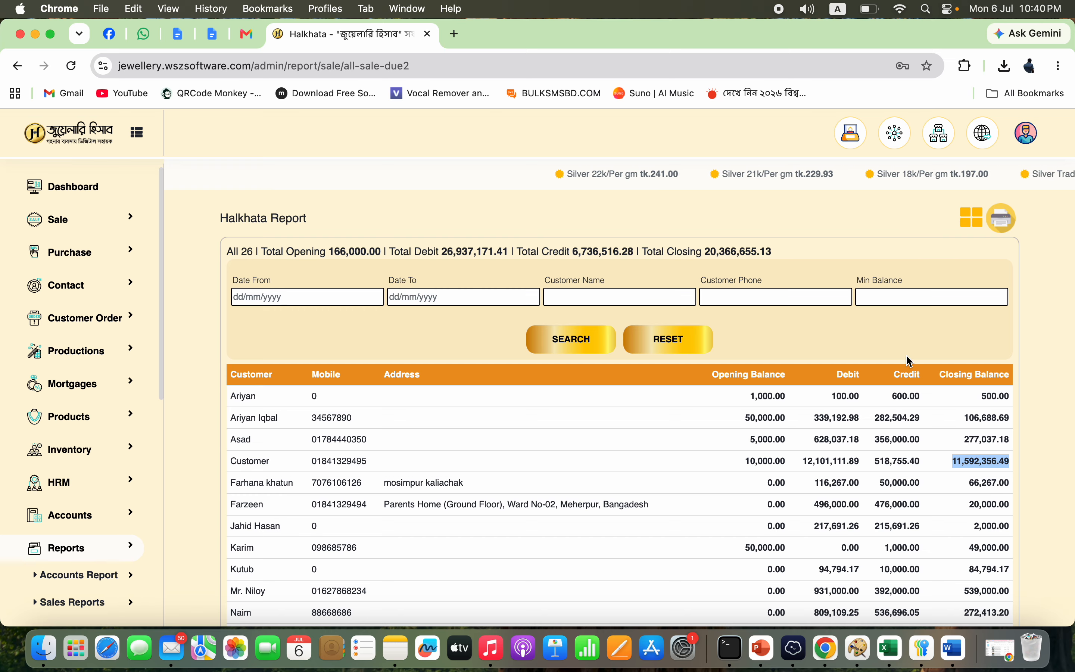
pyautogui.click(890, 295)
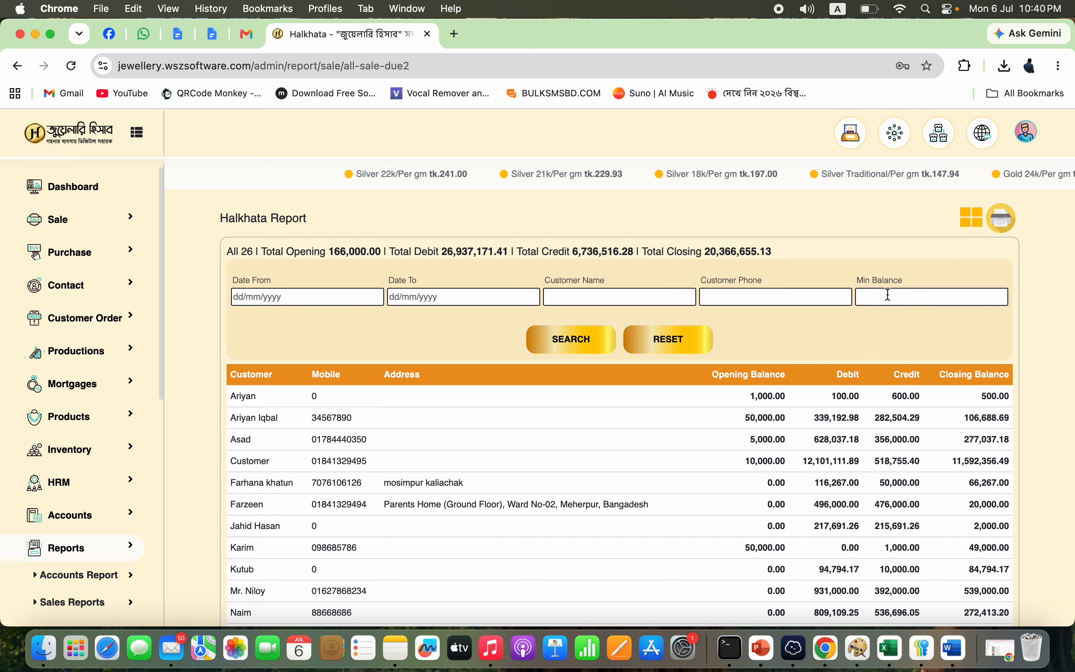
pyautogui.doubleClick(987, 525)
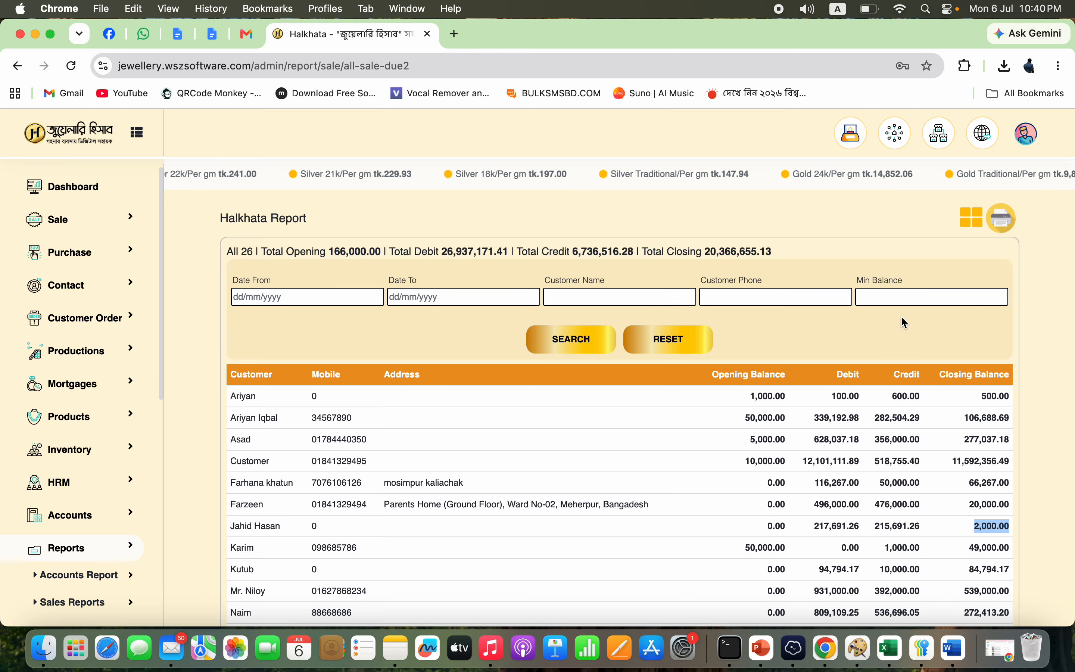
pyautogui.click(893, 297)
pyautogui.write('5')
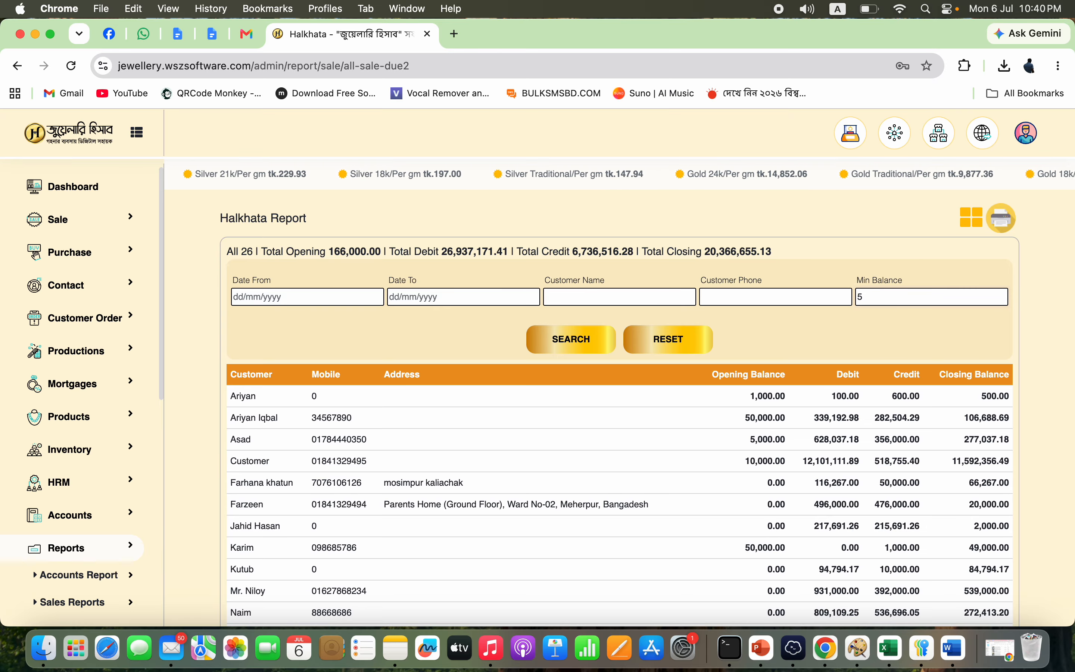
pyautogui.write('0000')
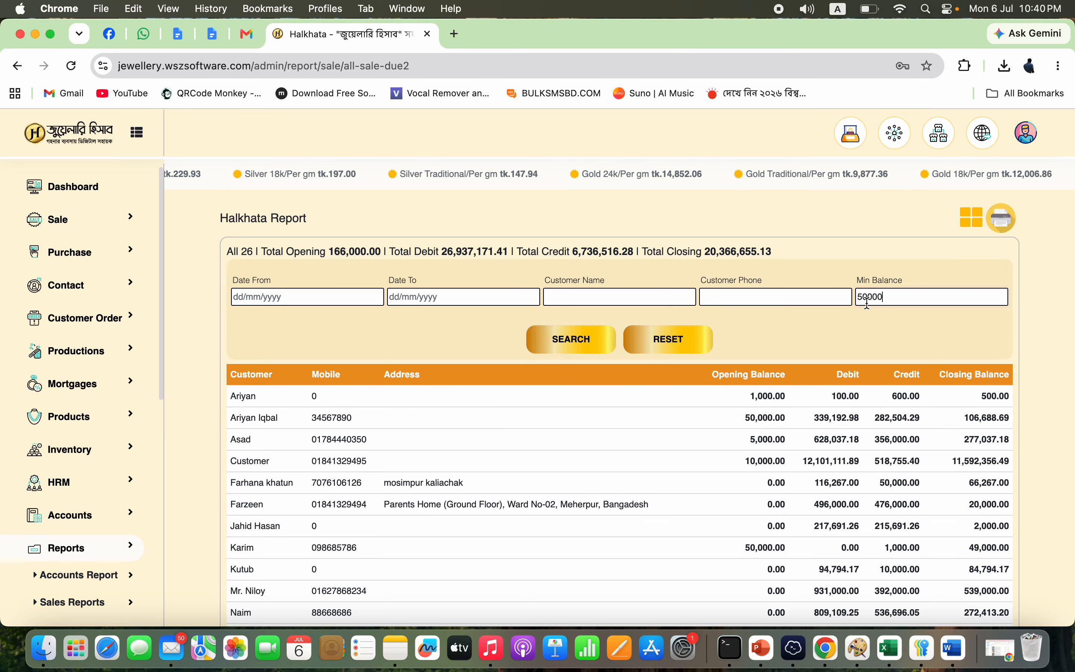
pyautogui.click(578, 339)
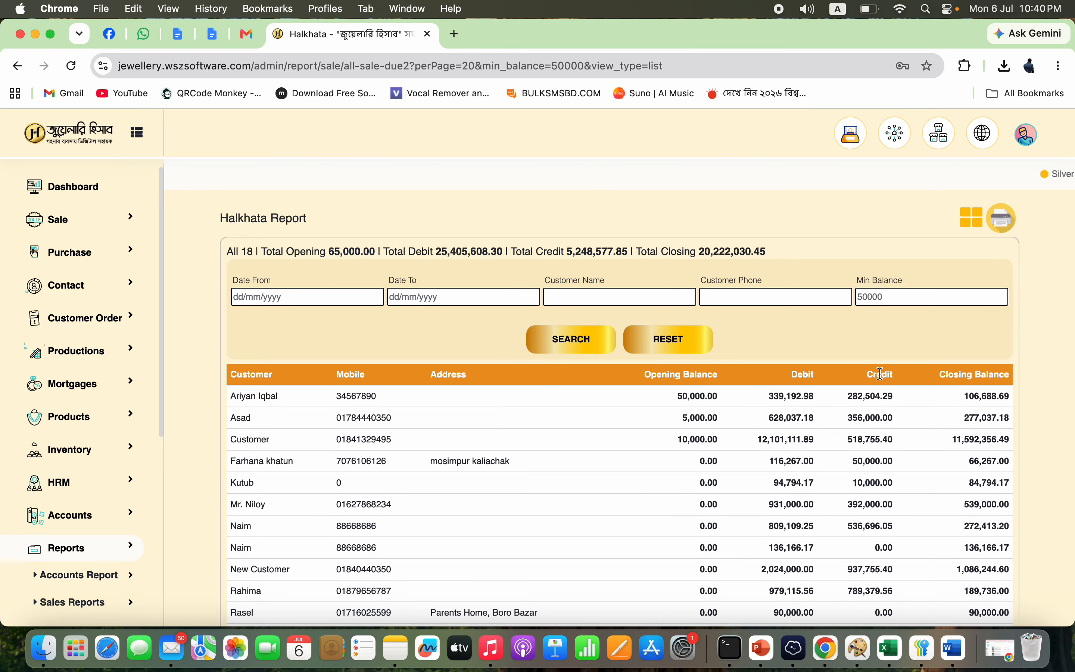
pyautogui.scroll(-10, 948, 578)
pyautogui.scroll(10, 949, 578)
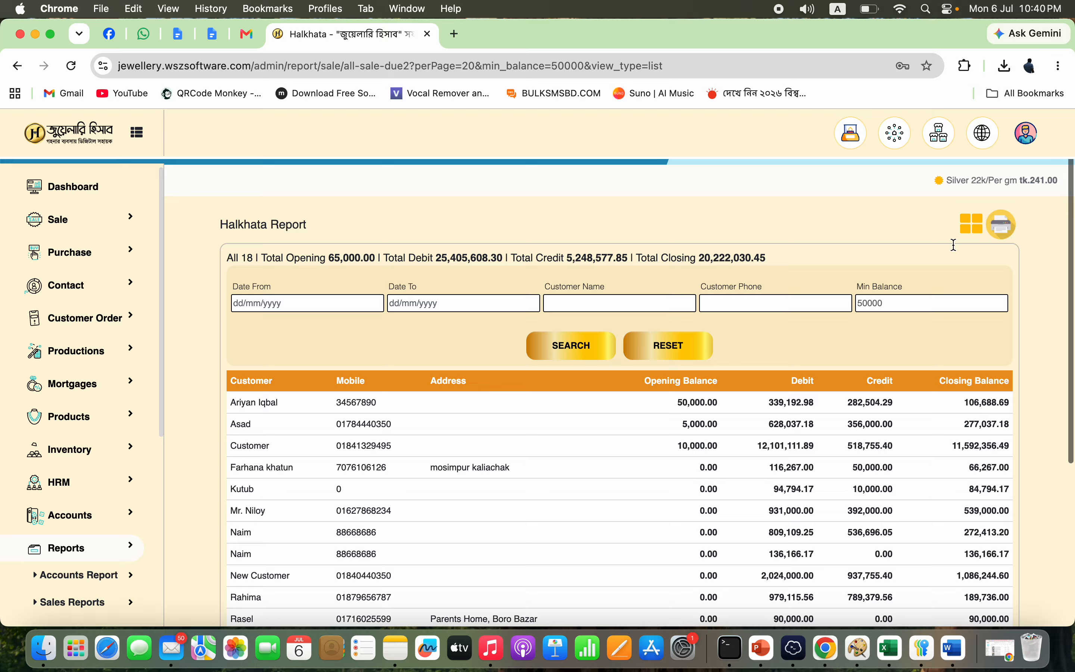
# - Switch the Halkhata report to the invitation card view and examine the customers' cards
pyautogui.click(971, 218)
pyautogui.scroll(-8, 693, 450)
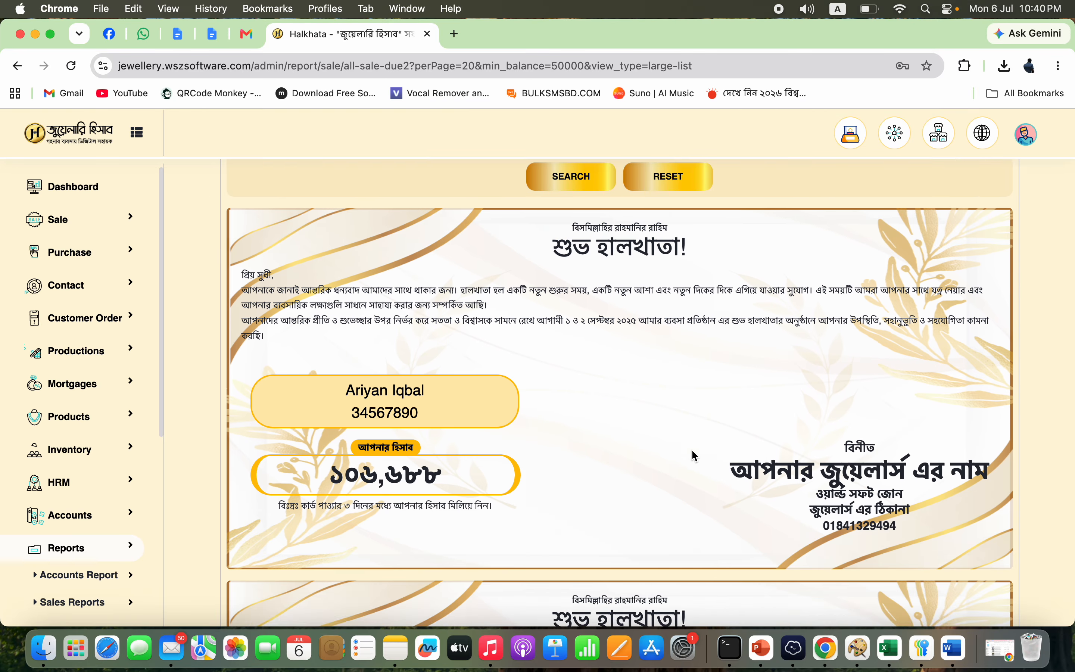
pyautogui.scroll(7, 695, 456)
pyautogui.scroll(1, 696, 456)
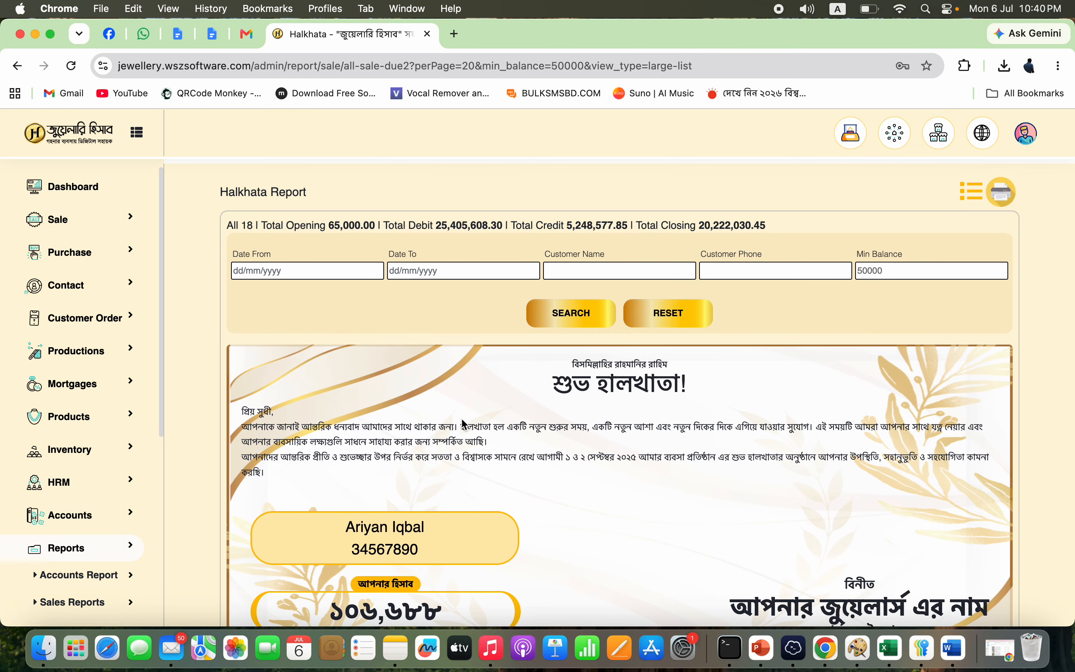
pyautogui.scroll(-8, 584, 456)
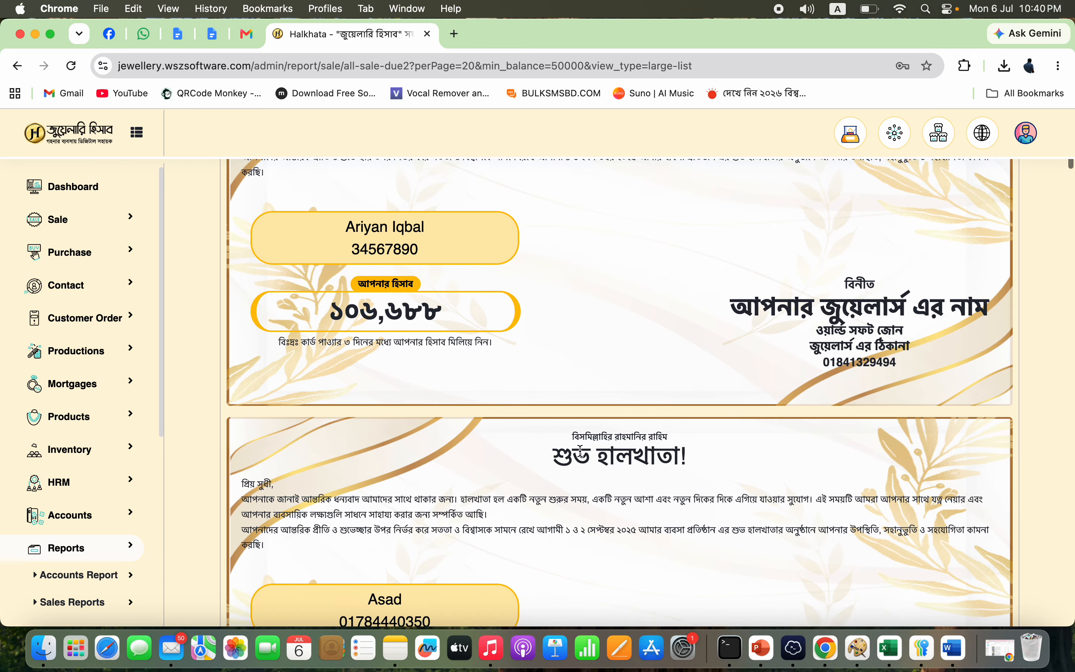
pyautogui.scroll(9, 583, 455)
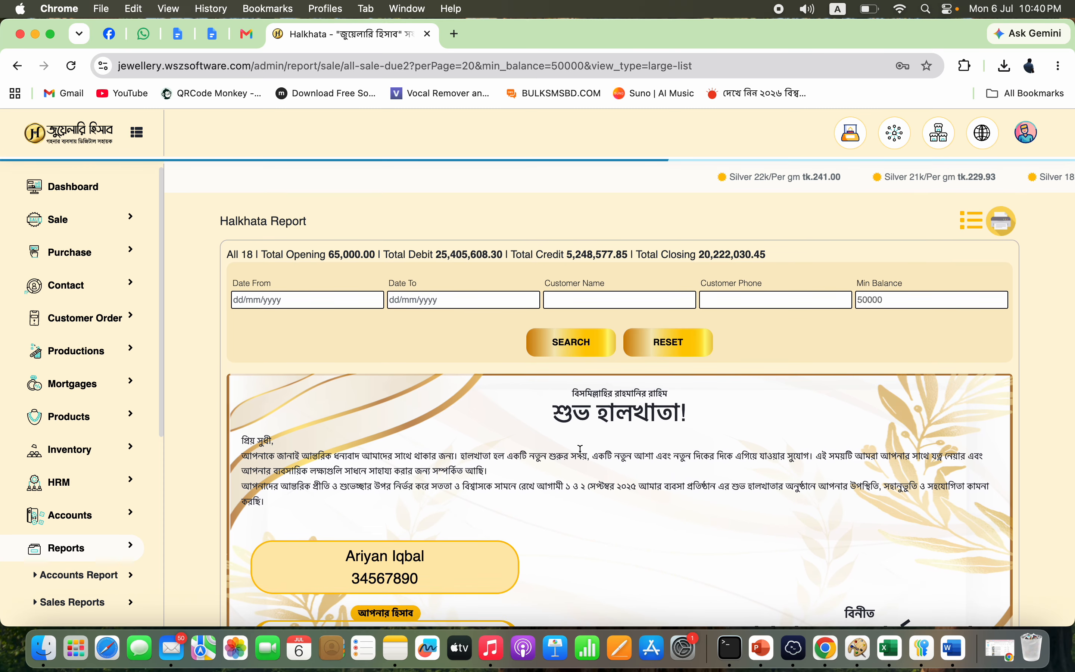
# - Open the 06/07/2026 necklace sale's invoice from the sales list, check its A4 print preview and cancel printing
pyautogui.click(93, 229)
pyautogui.click(91, 276)
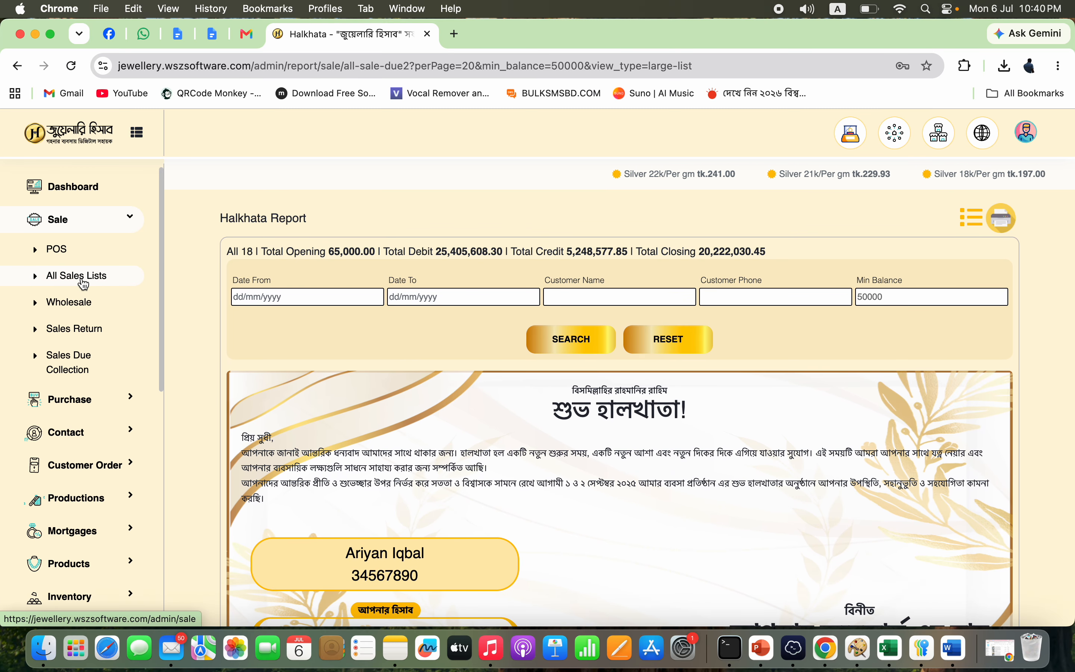
pyautogui.click(331, 389)
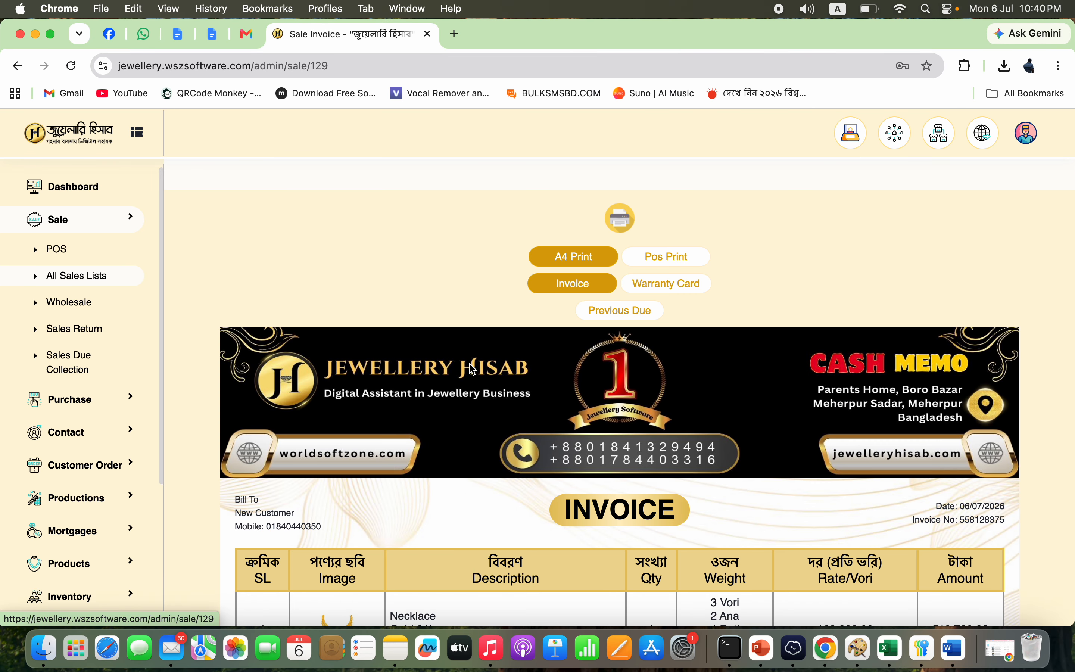
pyautogui.scroll(-3, 530, 375)
pyautogui.scroll(4, 571, 338)
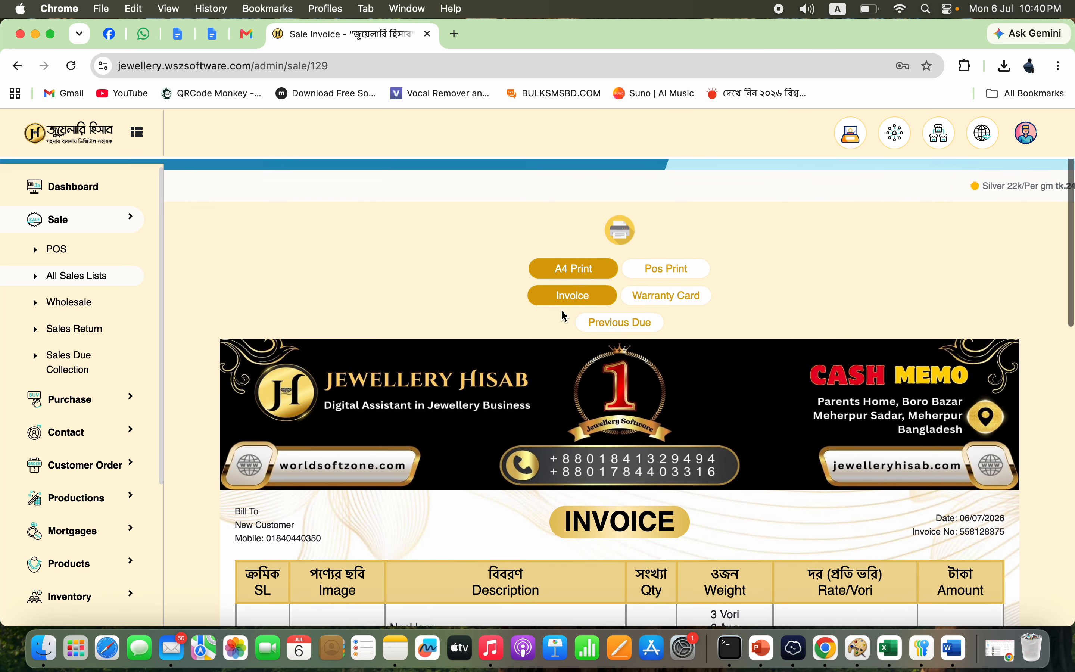
pyautogui.click(622, 217)
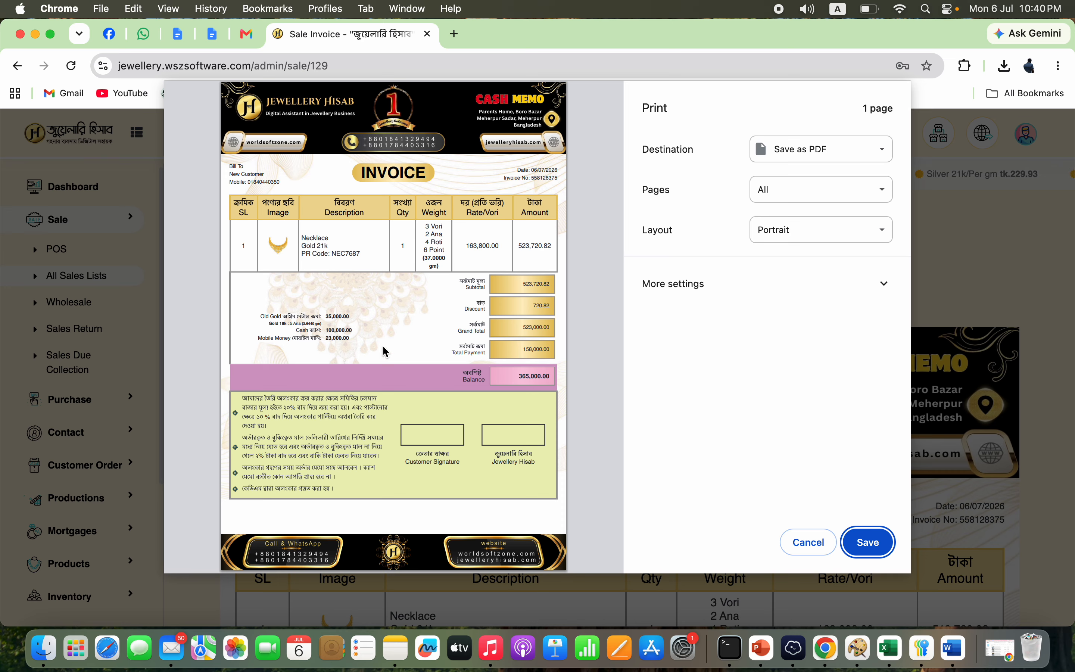
pyautogui.click(809, 542)
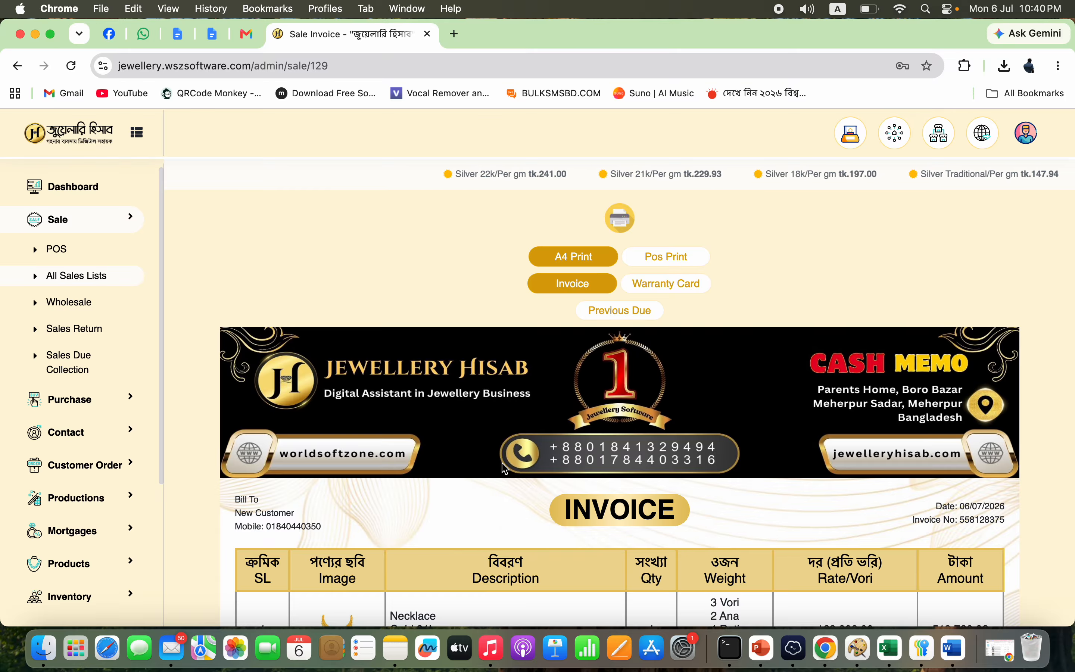
# - Show the sale's warranty card, view its back part and return to the front part
pyautogui.click(691, 284)
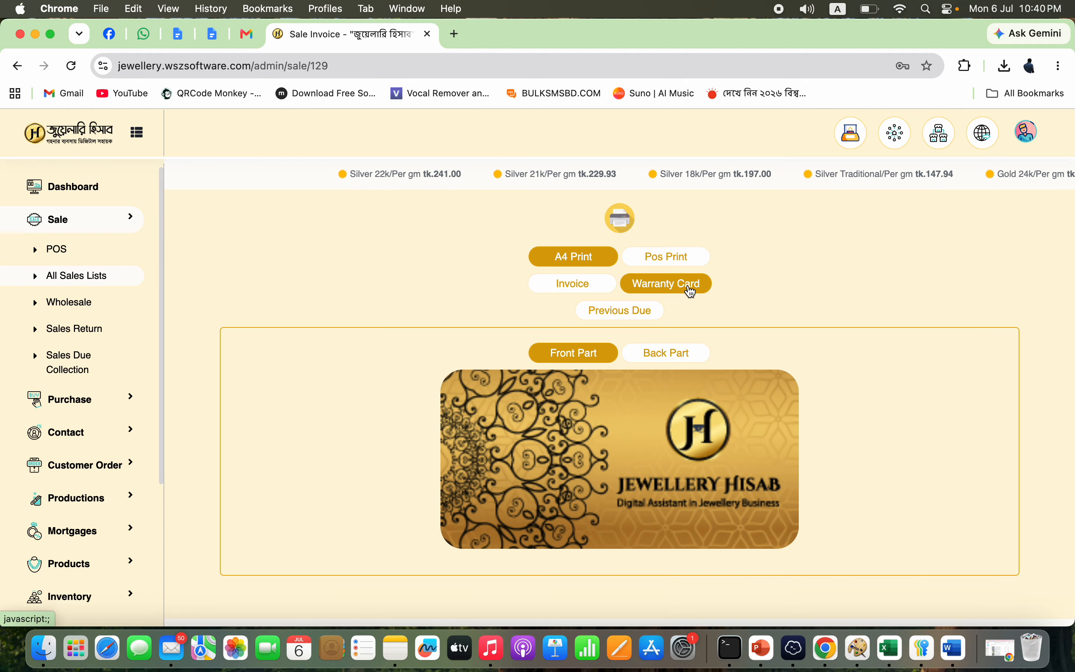
pyautogui.click(664, 362)
pyautogui.click(594, 356)
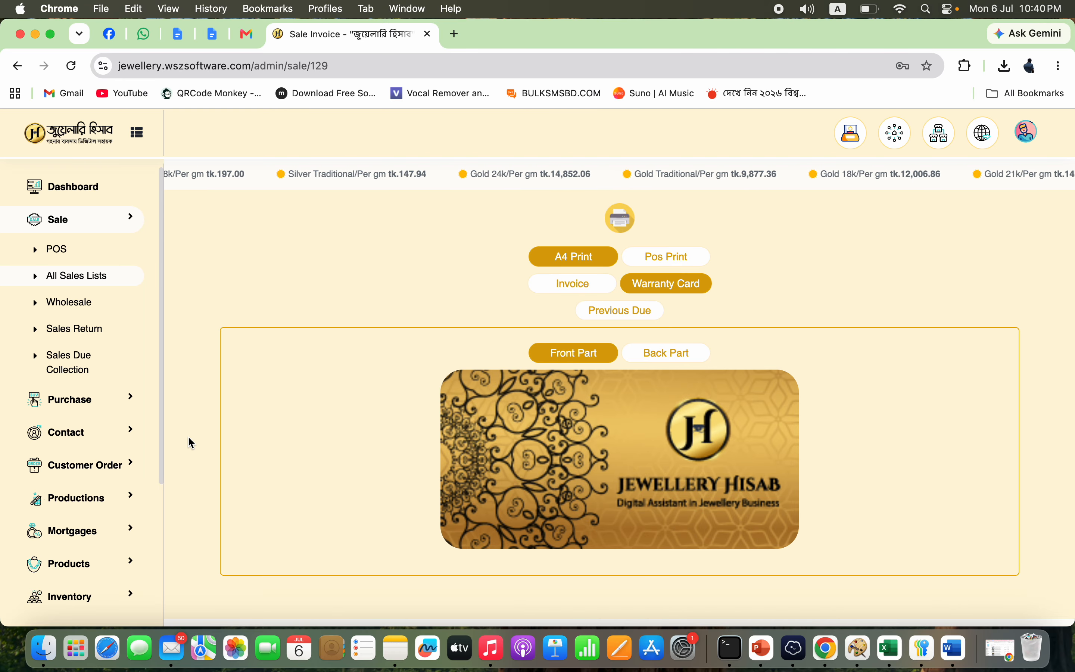
pyautogui.scroll(-5, 64, 489)
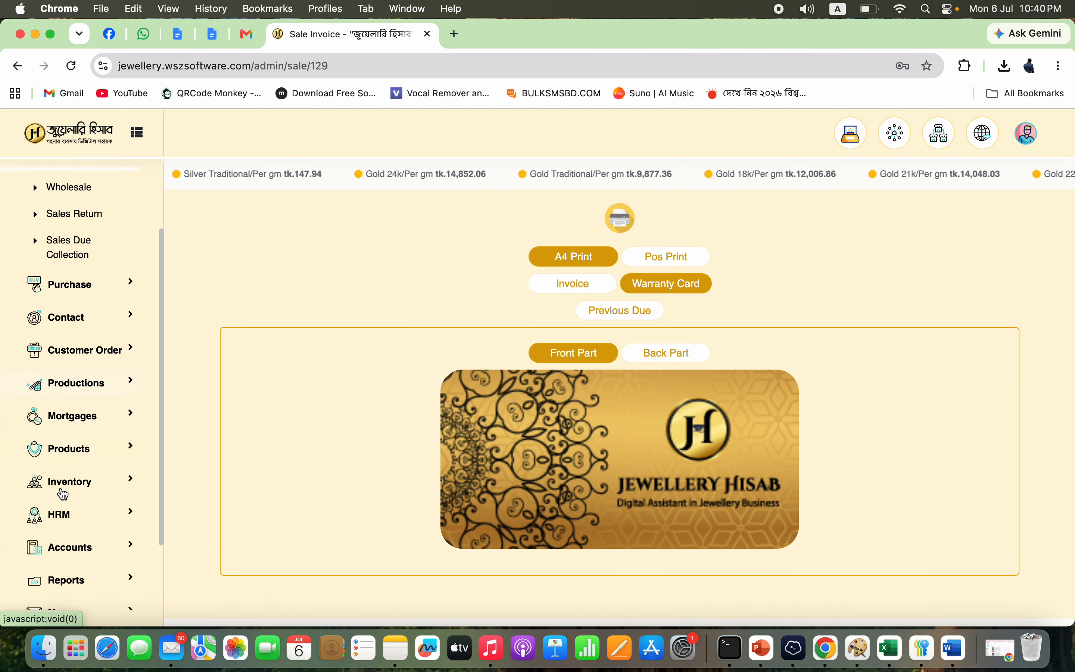